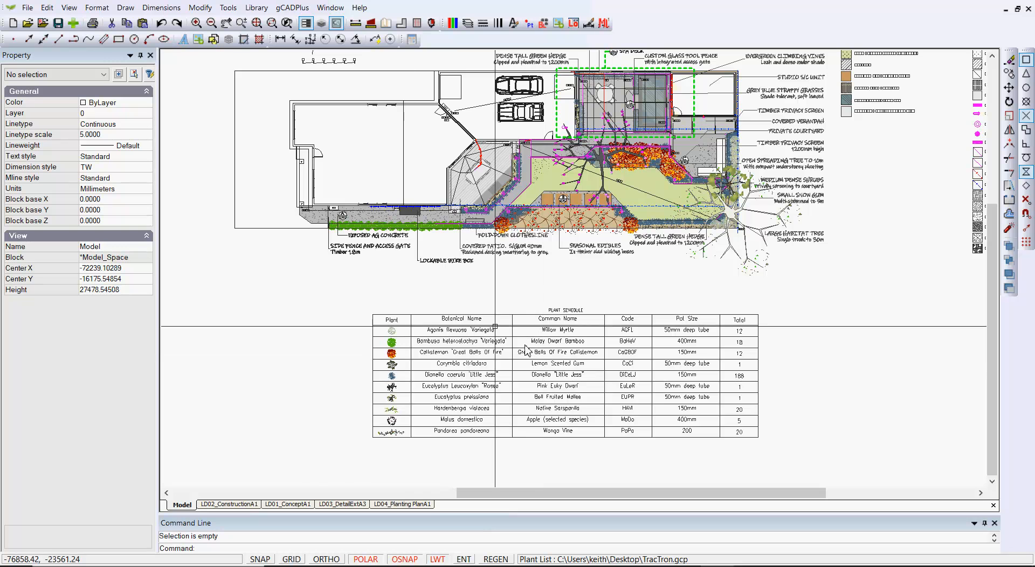
- Configure a custom plant schedule with symbols, code, pot size, botanical and common names, excluding red circle markers, type and common names printed under botanical names
left_click(288, 9)
mouse_move(351, 24)
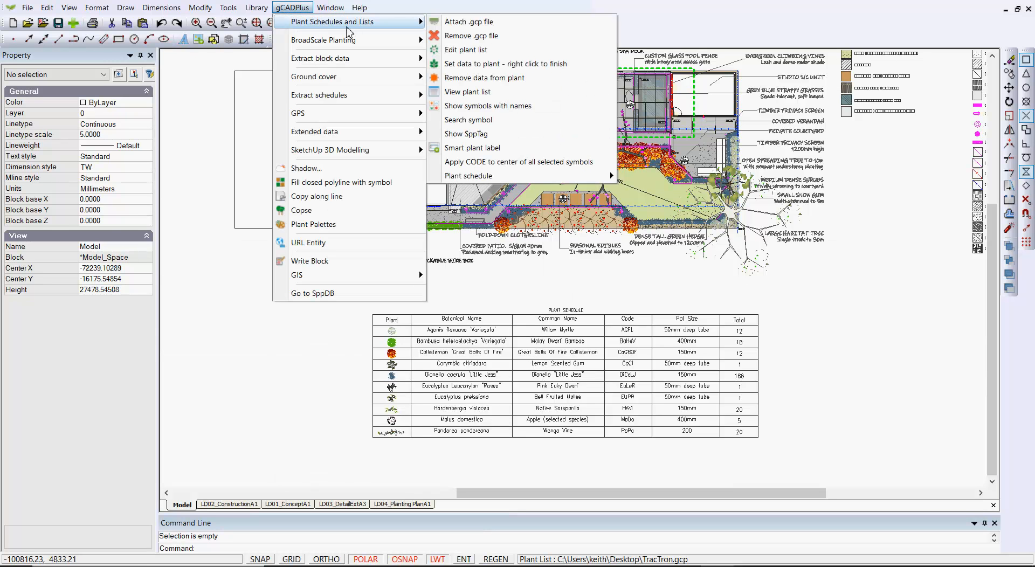
mouse_move(528, 178)
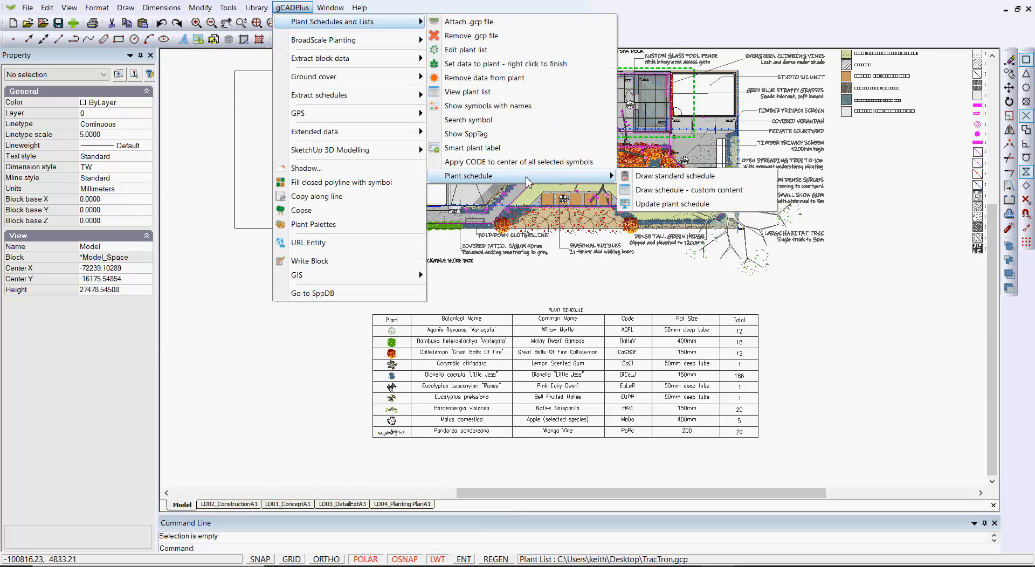
left_click(680, 191)
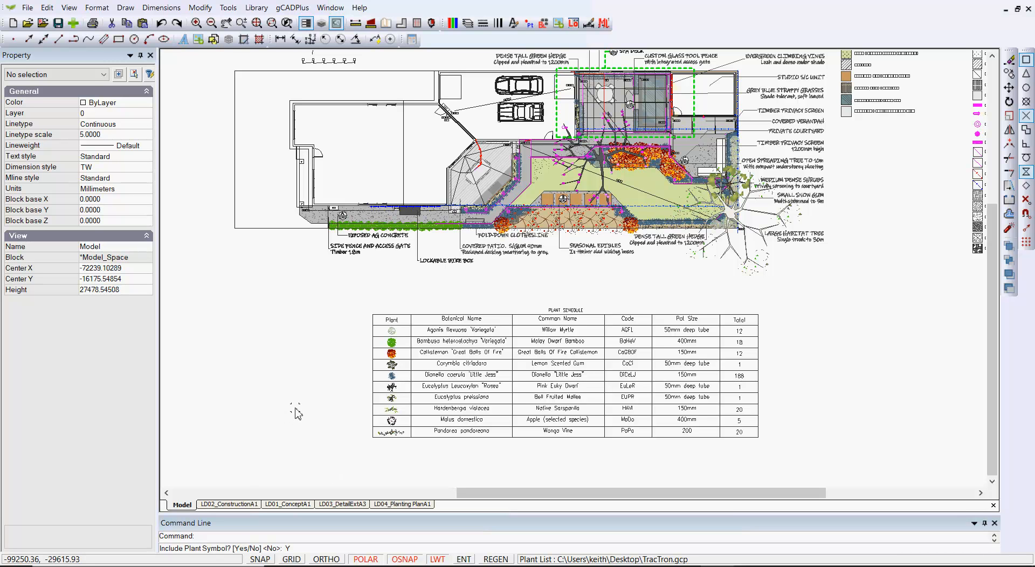
key("Return")
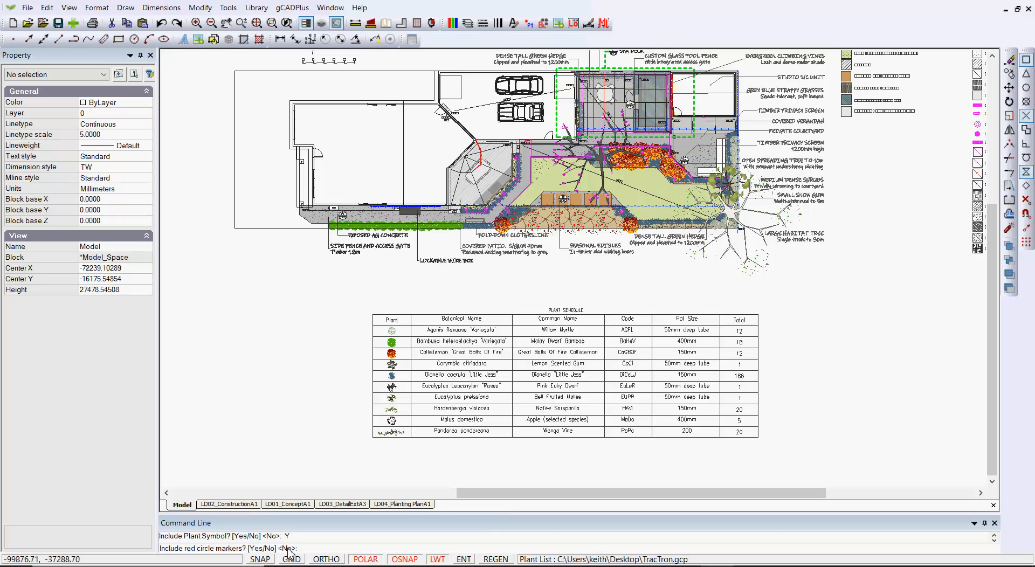
key("Return")
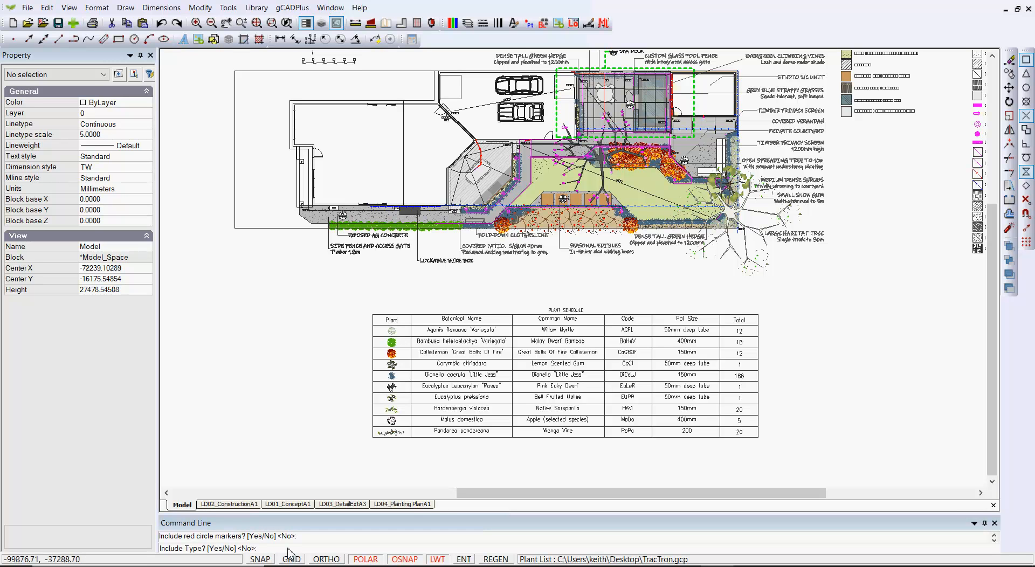
key("Return")
key("Return")
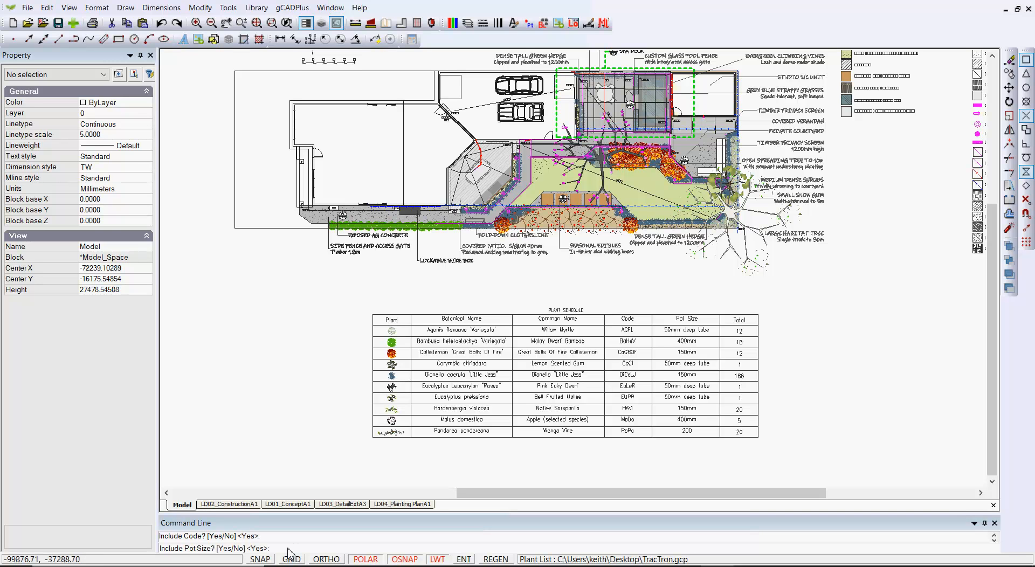
key("Return")
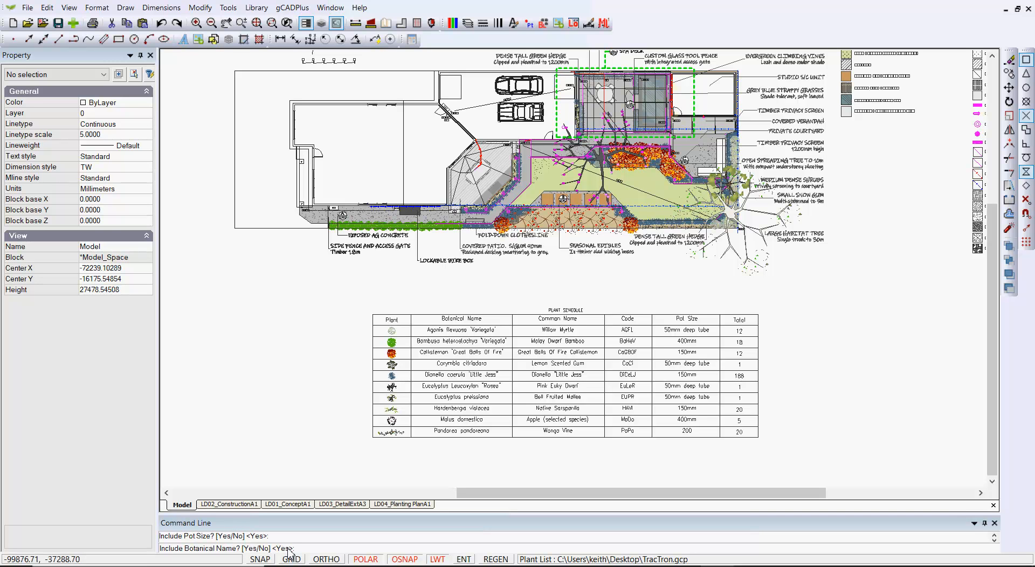
key("Return")
key("Return")
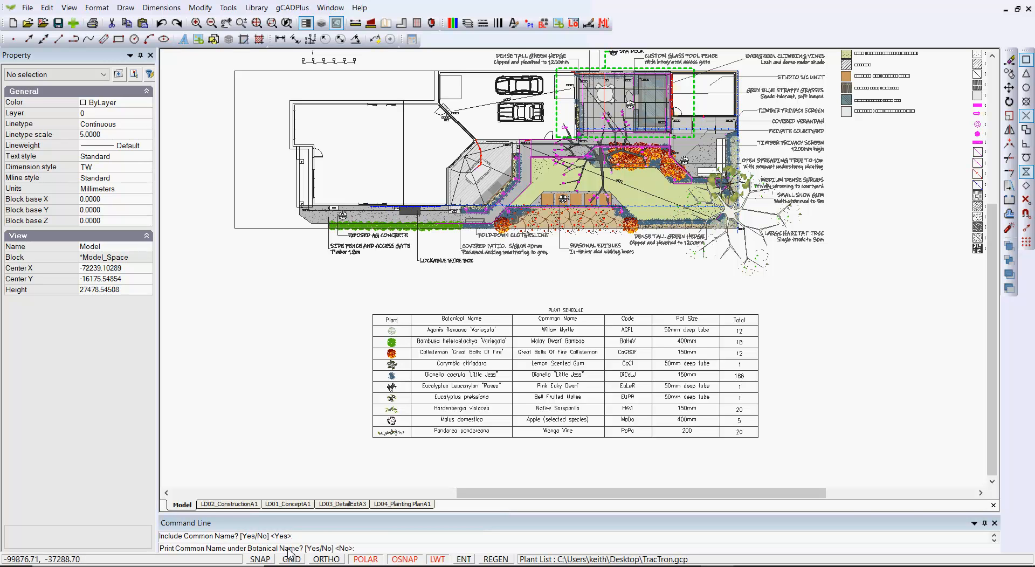
key("Return")
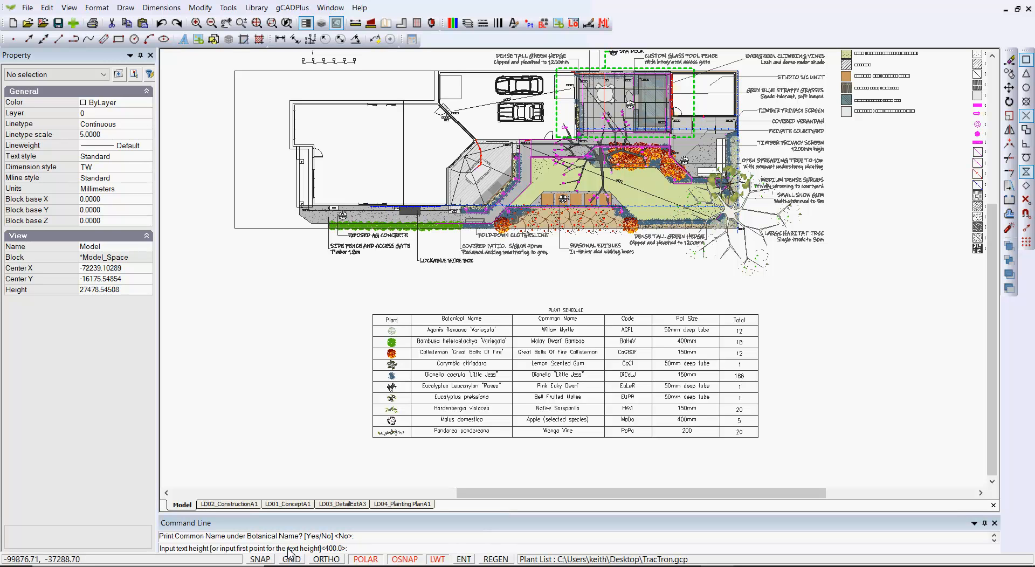
- Draw the custom plant schedule at text height 400, spanning the existing schedule table from its upper-left to lower-right corner
key("Return")
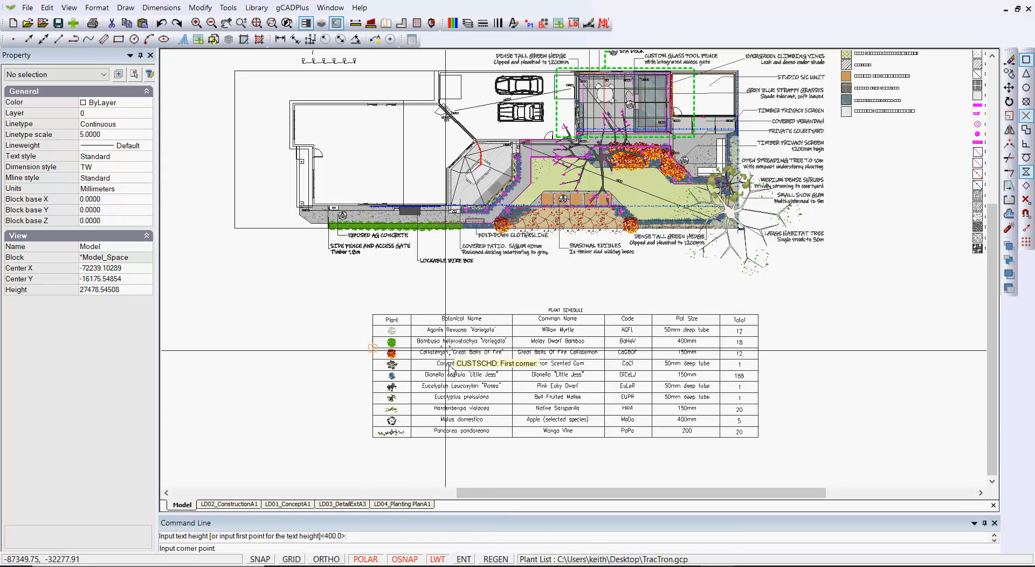
left_click(373, 312)
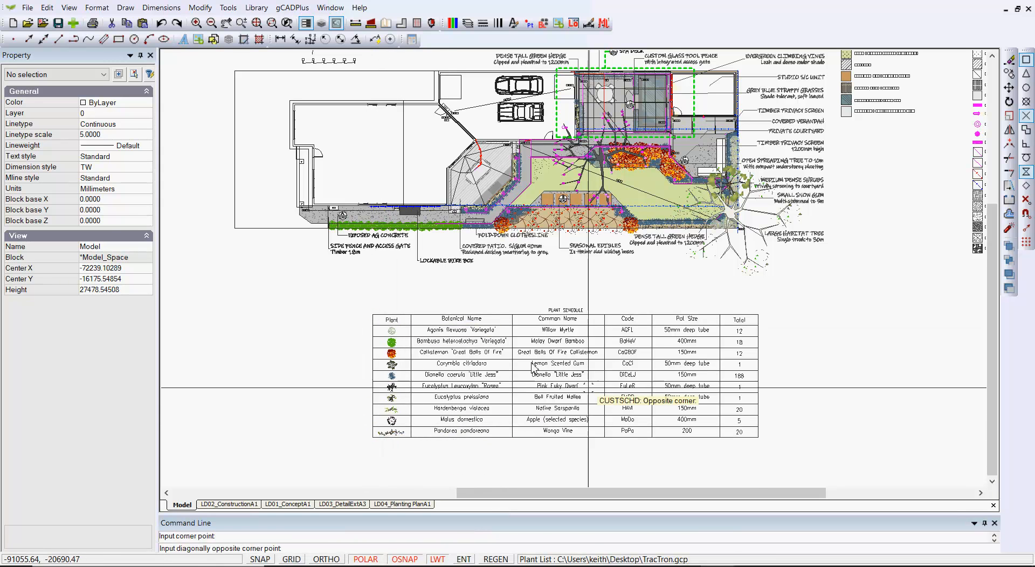
left_click(758, 437)
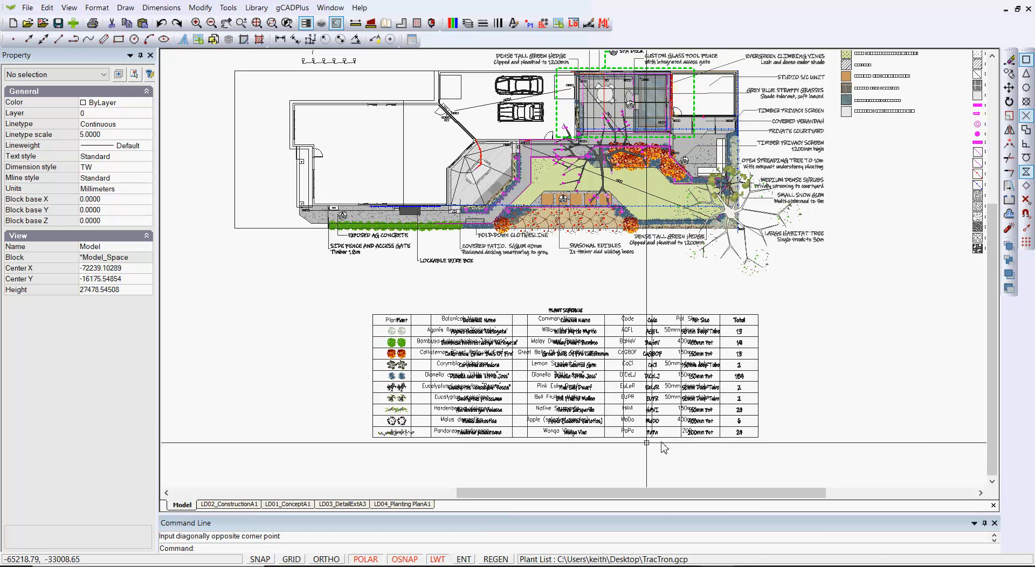
- Move the new Plant Schedule block straight down by its upper-left corner, clear of the old schedule table
scroll(621, 408, "up", 5)
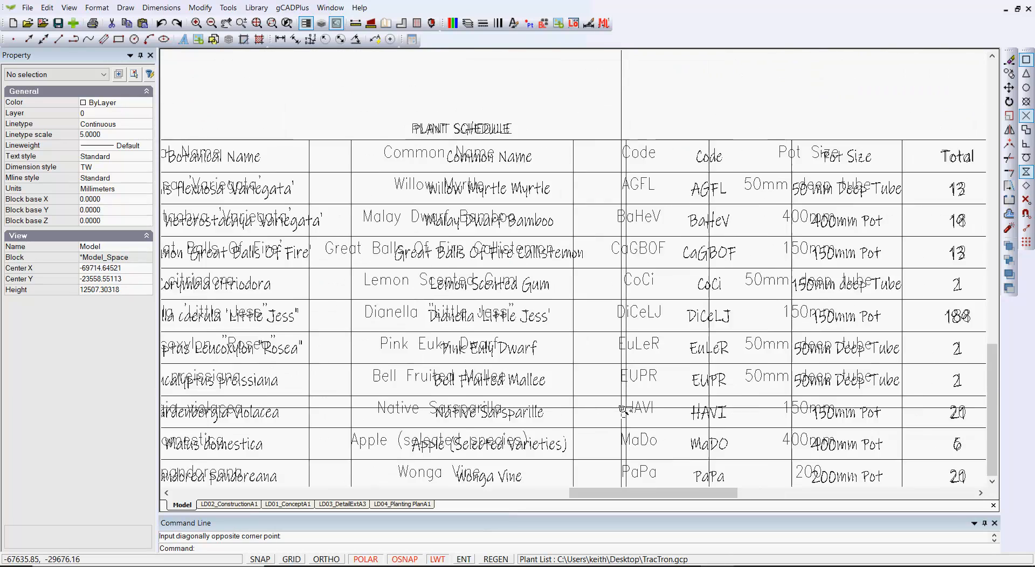
scroll(622, 408, "down", 2)
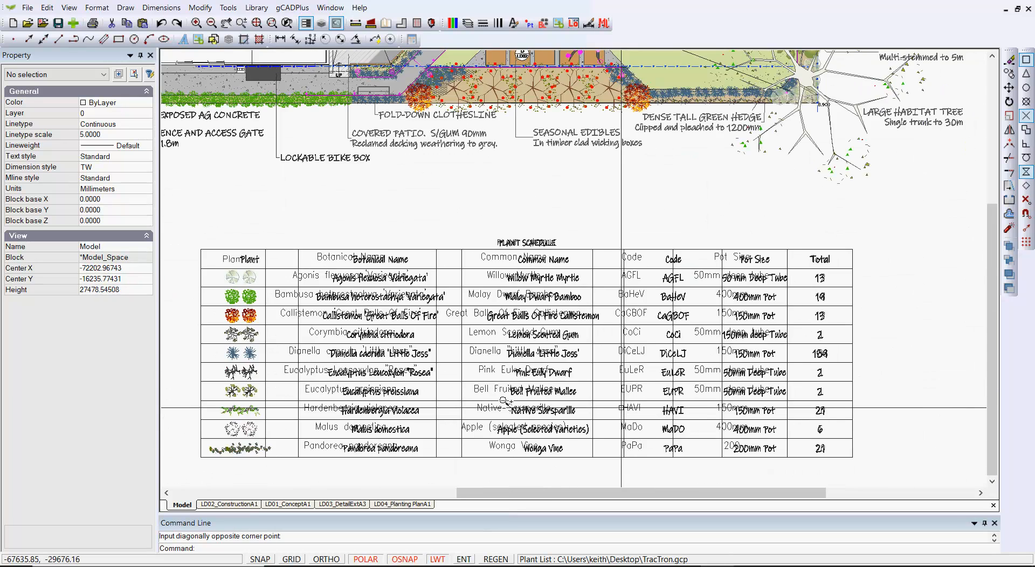
scroll(621, 408, "down", 2)
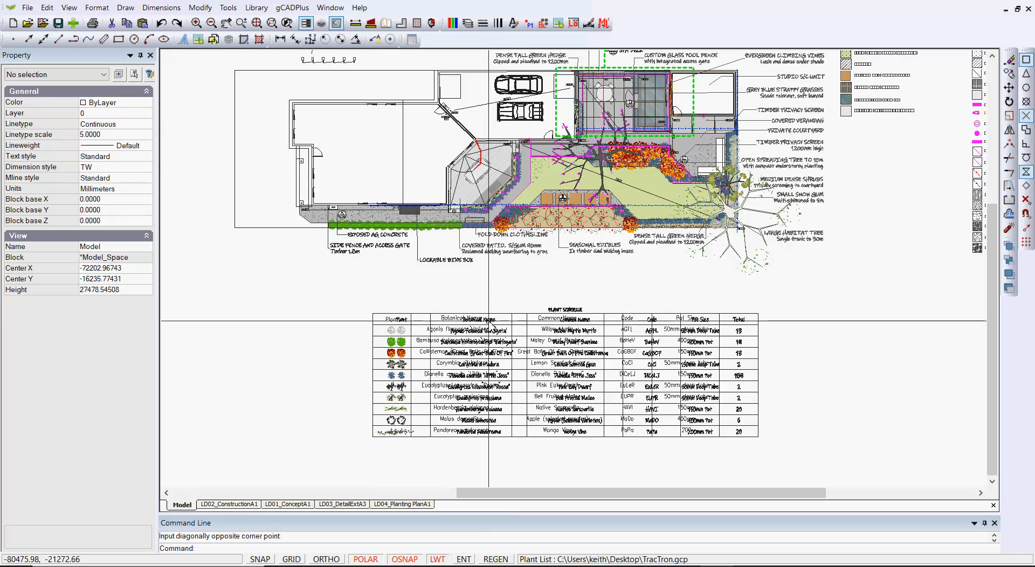
left_click(489, 321)
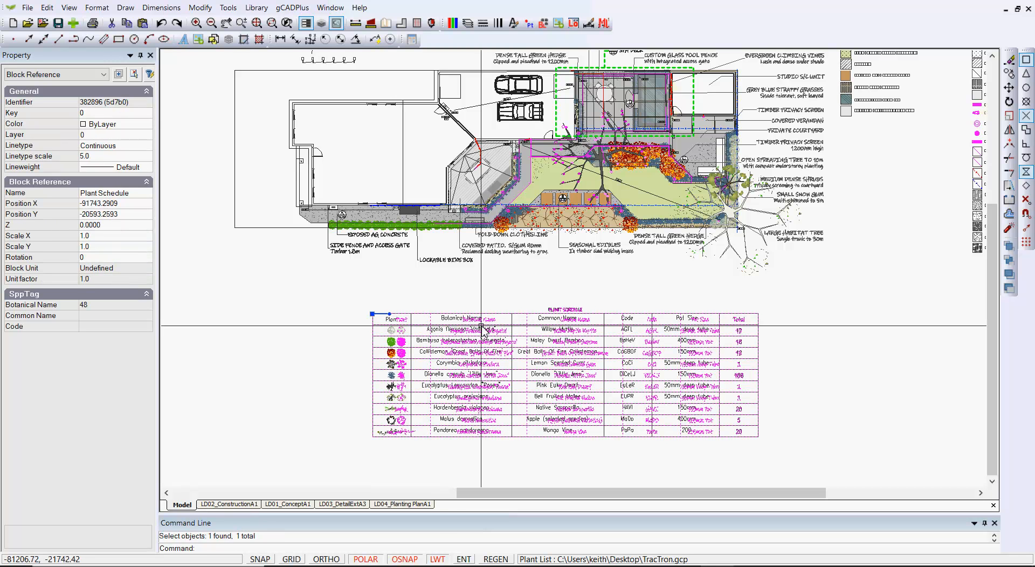
scroll(480, 327, "down", 2)
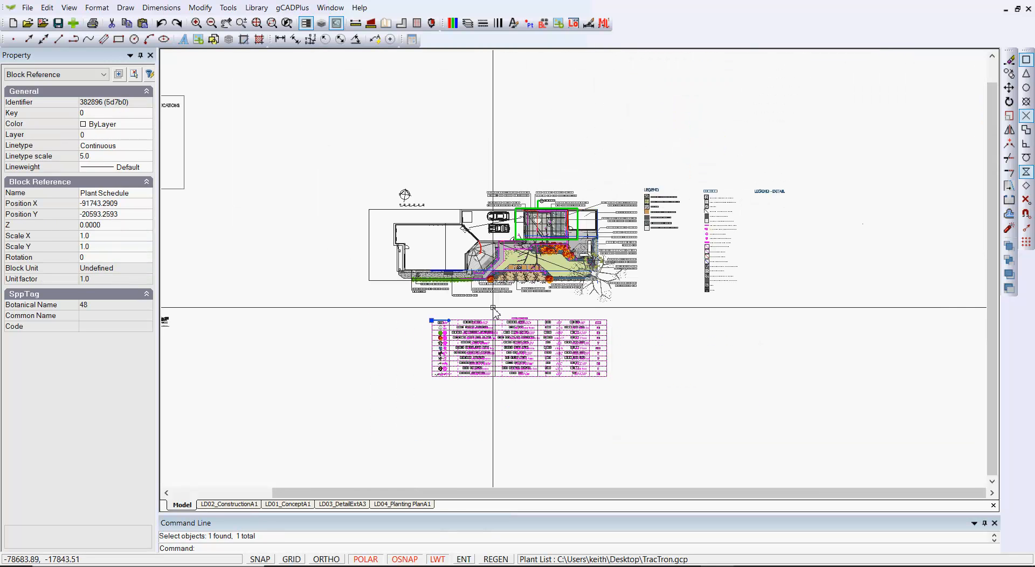
right_click(493, 309)
left_click(544, 371)
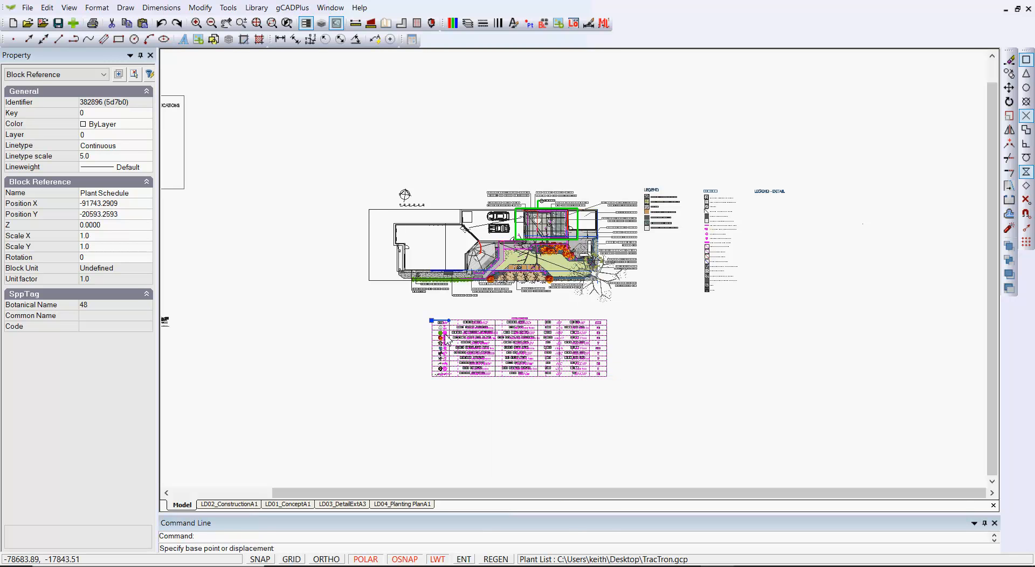
left_click(431, 321)
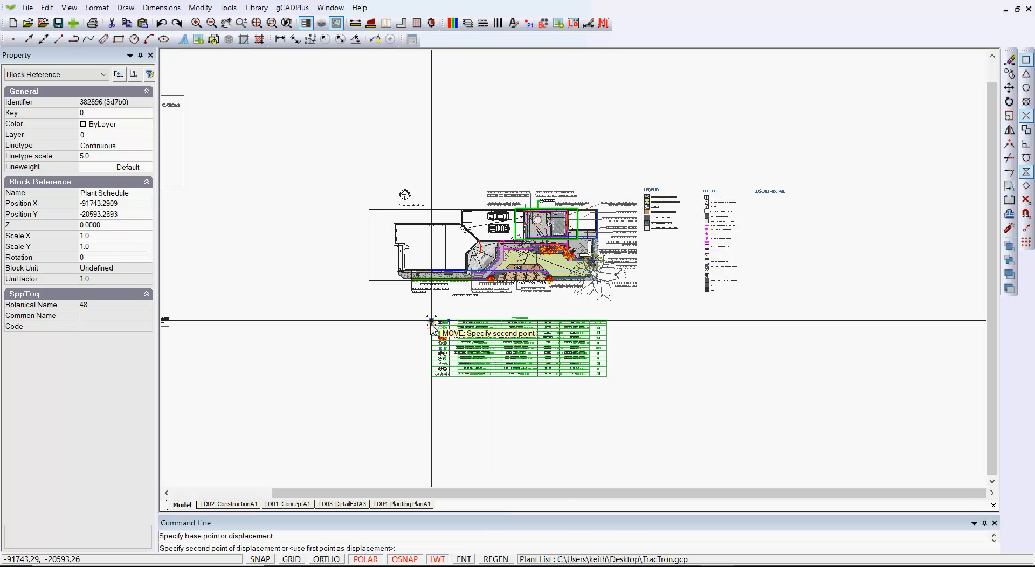
left_click(431, 398)
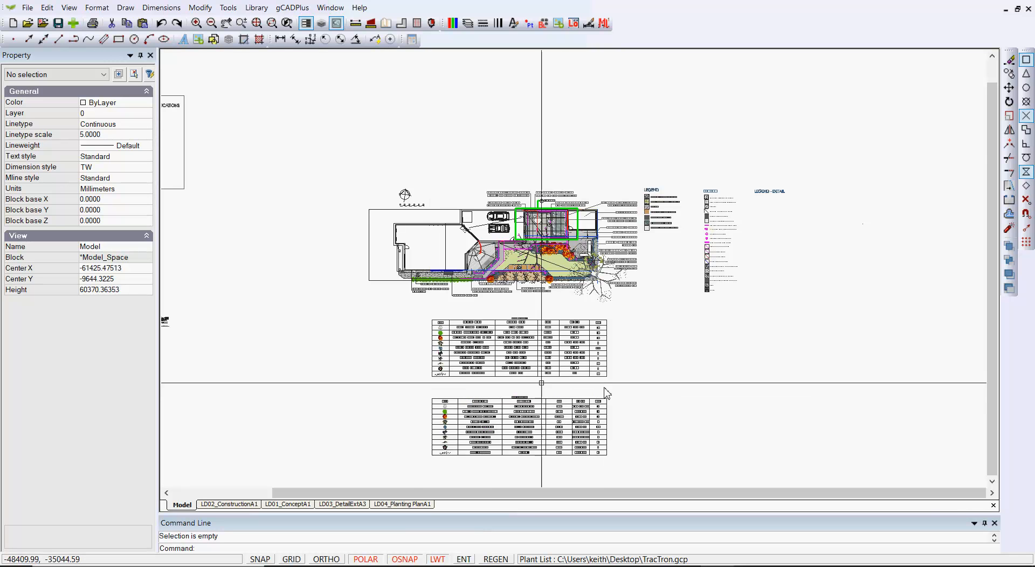
- Select all the objects of the old plant schedule beneath the plan and erase them
scroll(467, 347, "up", 2)
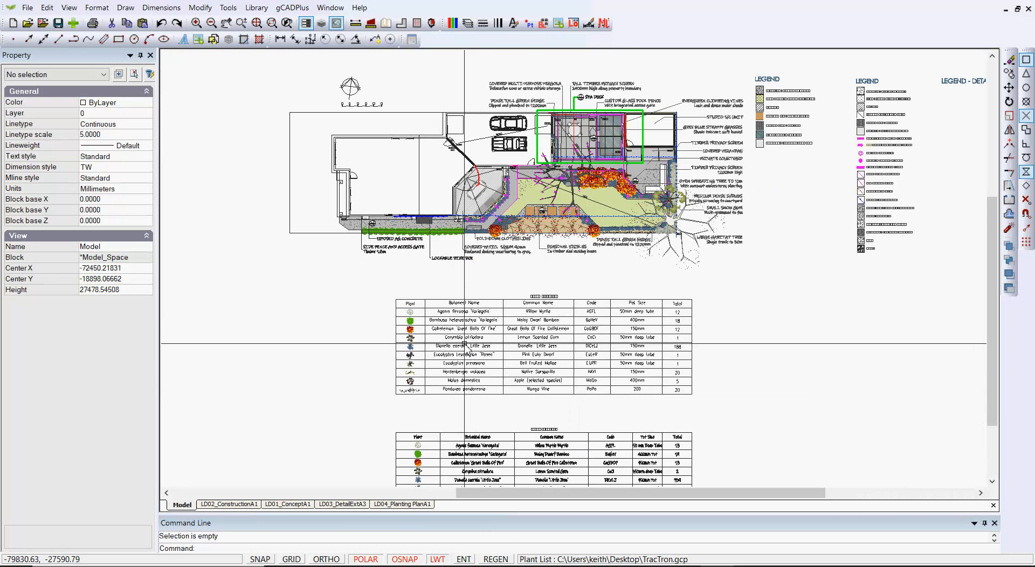
scroll(467, 348, "up", 2)
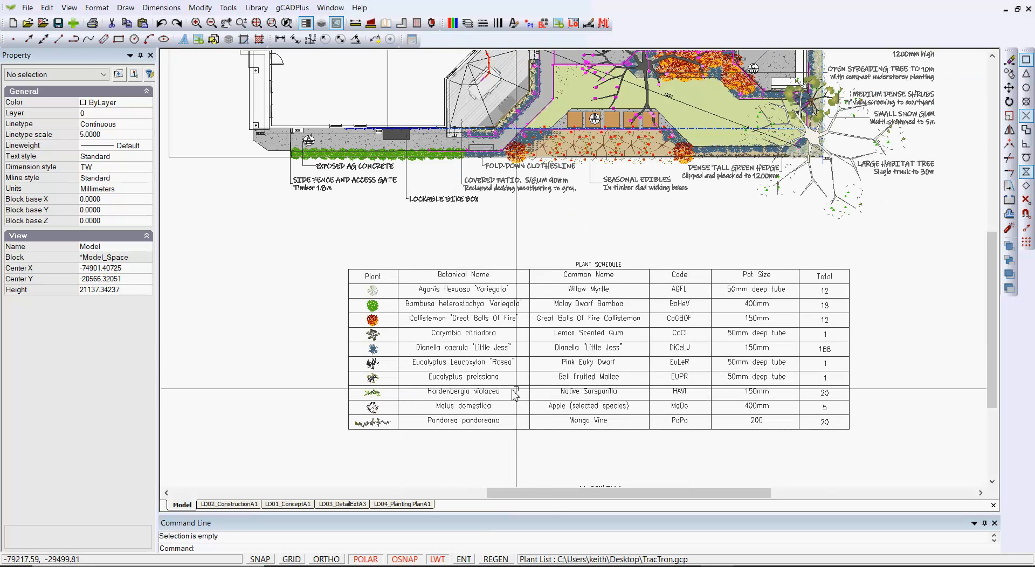
scroll(478, 391, "down", 2)
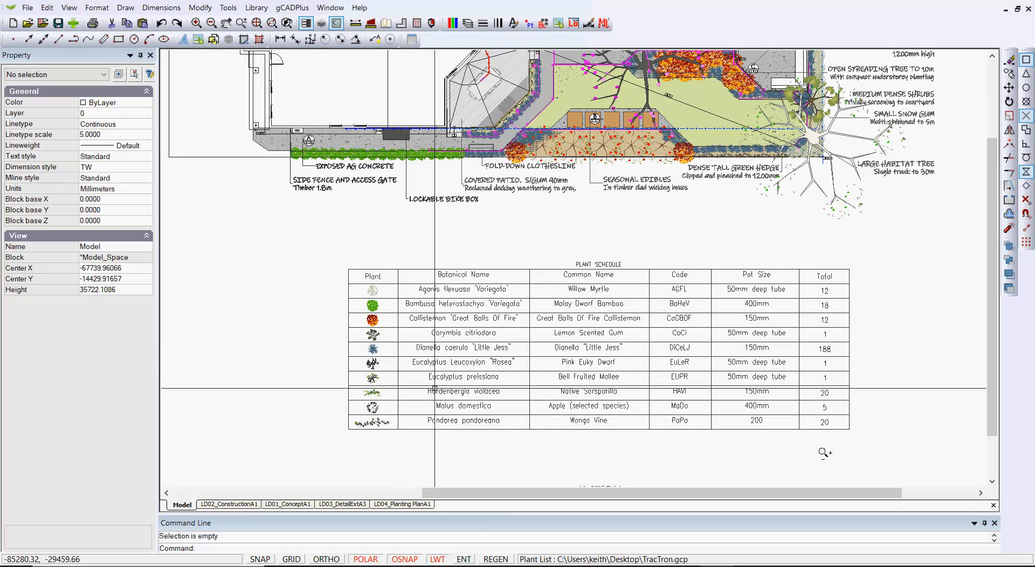
scroll(434, 388, "down", 2)
left_click(766, 435)
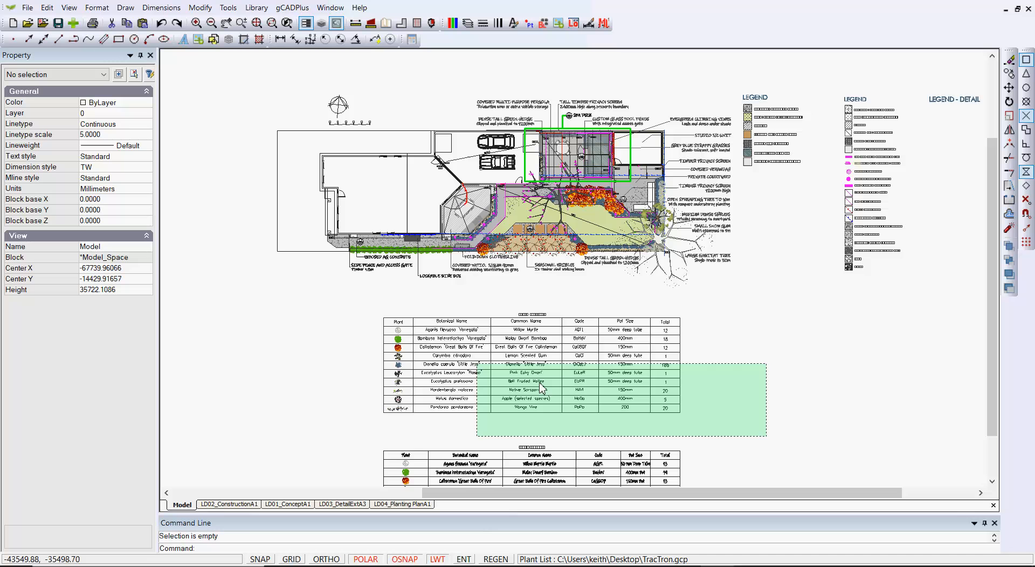
left_click(362, 301)
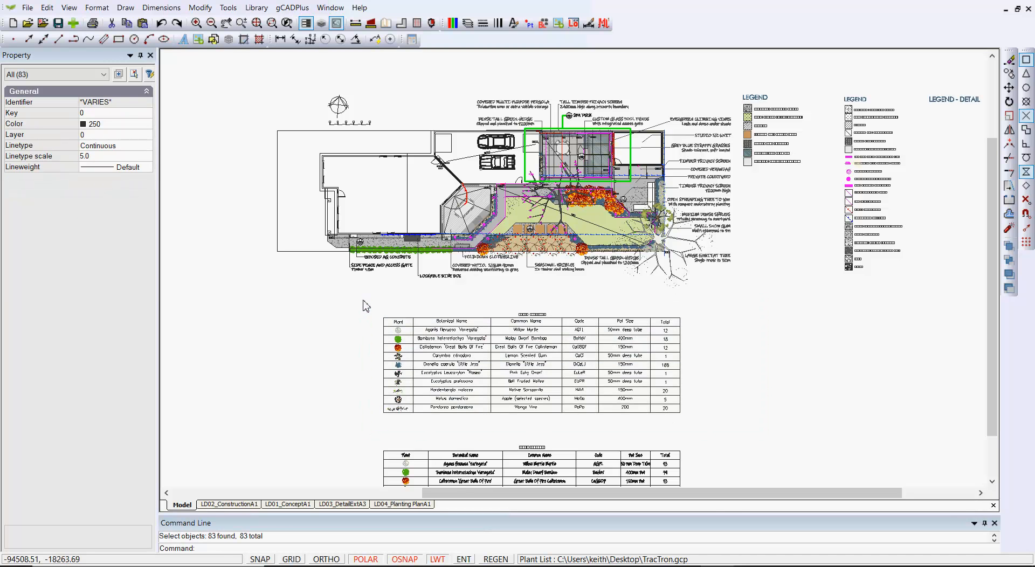
right_click(364, 300)
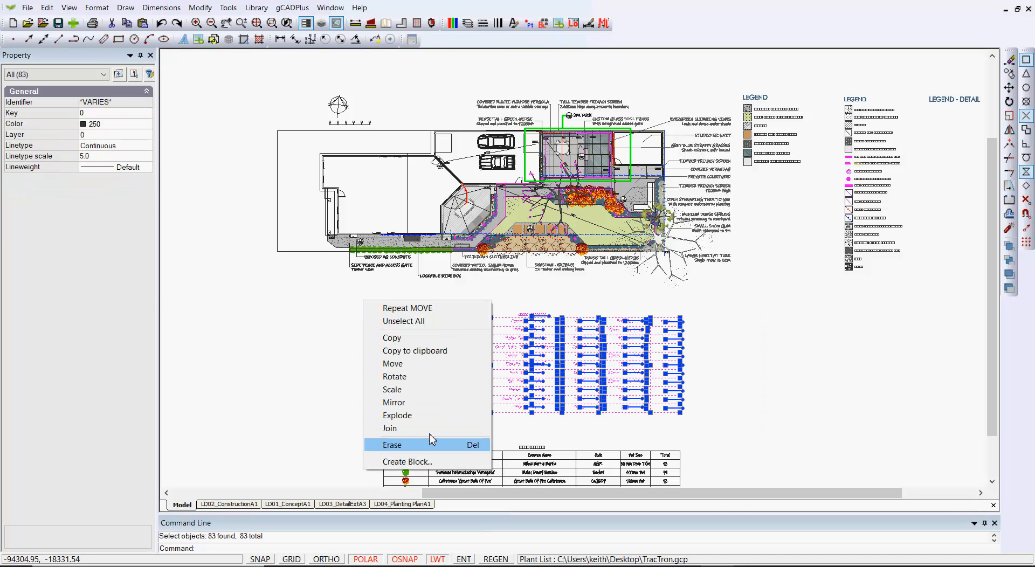
left_click(432, 445)
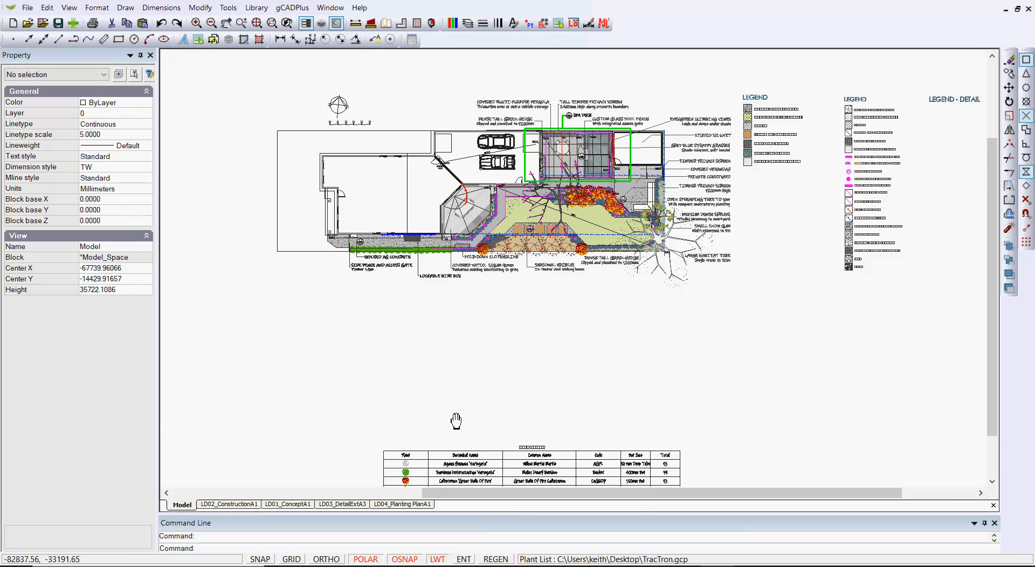
- Move the new Plant Schedule block up into the empty space just beneath the landscape plan and clear the selection
middle_click_drag(456, 420, 486, 288)
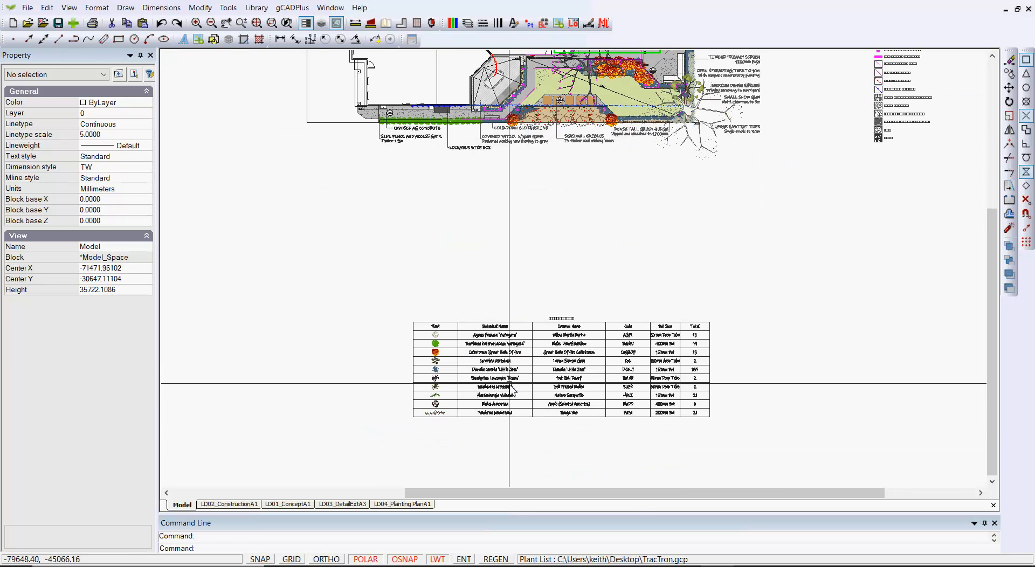
left_click(510, 384)
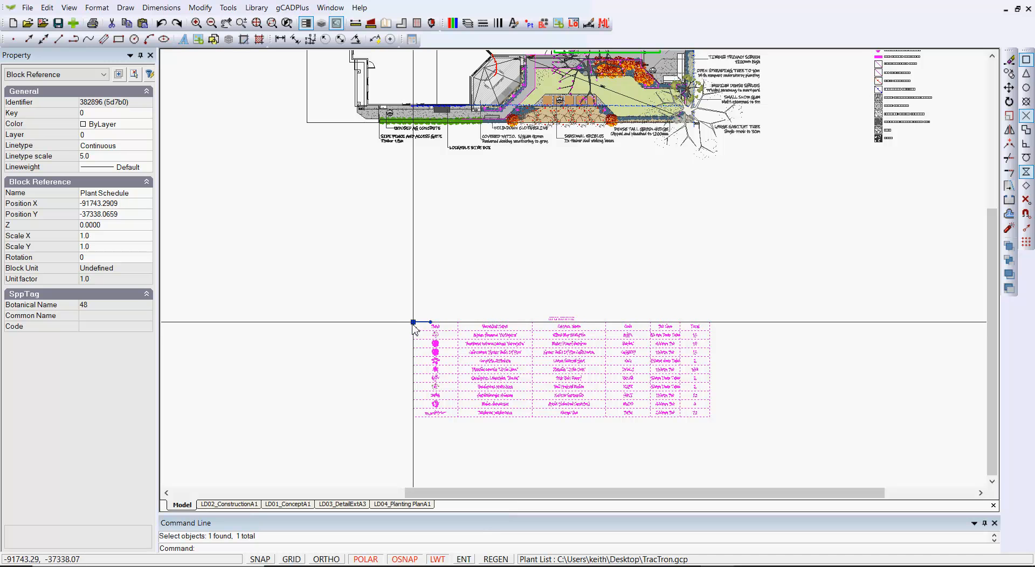
left_click(412, 322)
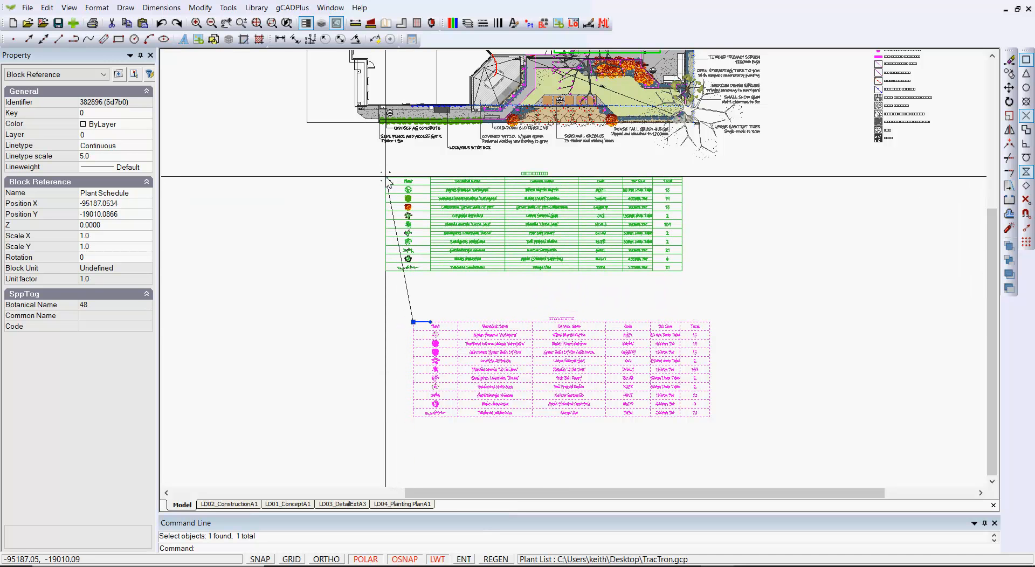
left_click(386, 179)
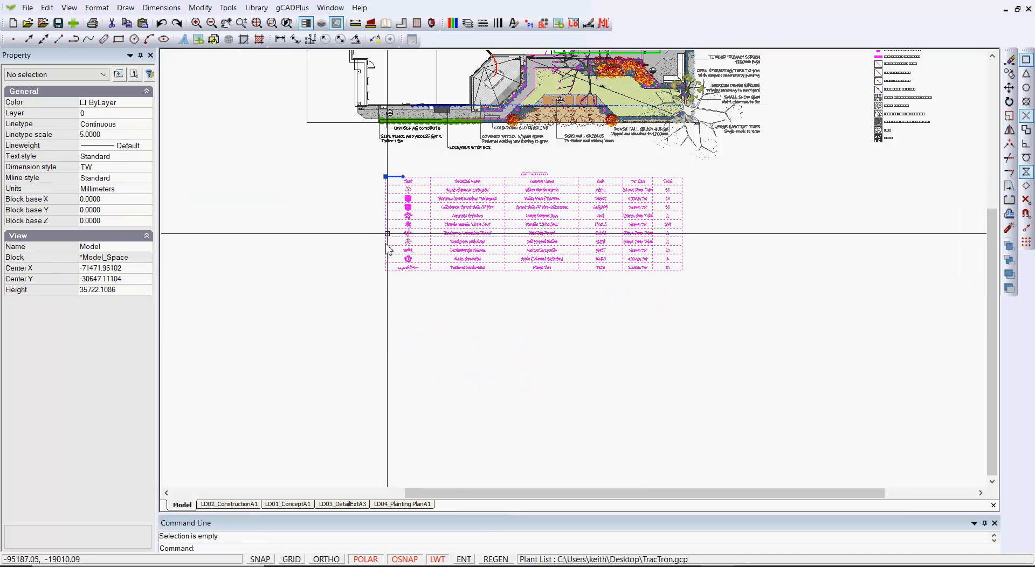
scroll(558, 164, "up", 1)
right_click(561, 160)
left_click(752, 188)
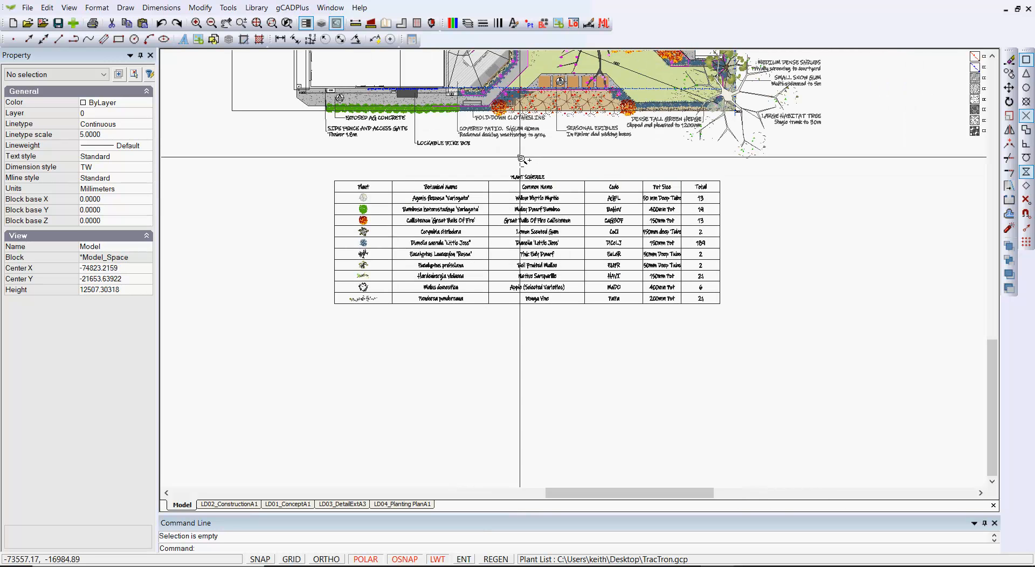
- Examine the repositioned plant schedule and select the COVERED PATIO leader note above it to view its properties
scroll(520, 159, "up", 2)
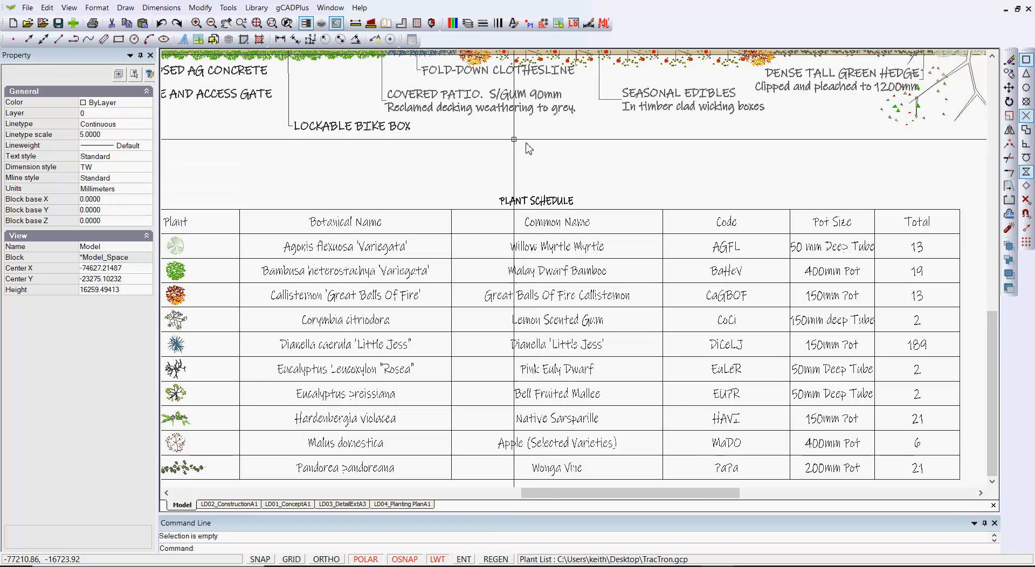
scroll(549, 224, "down", 1)
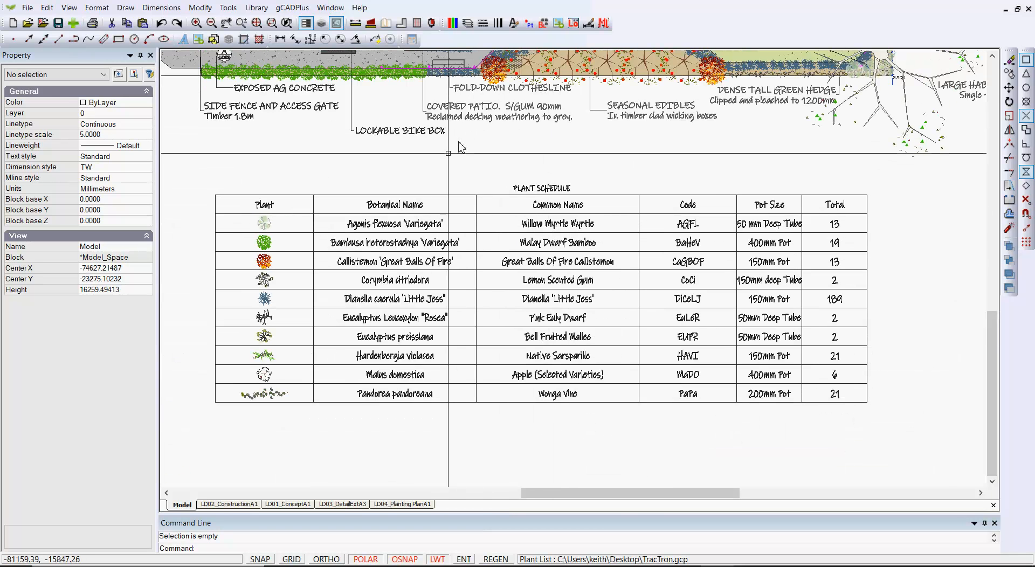
left_click(457, 110)
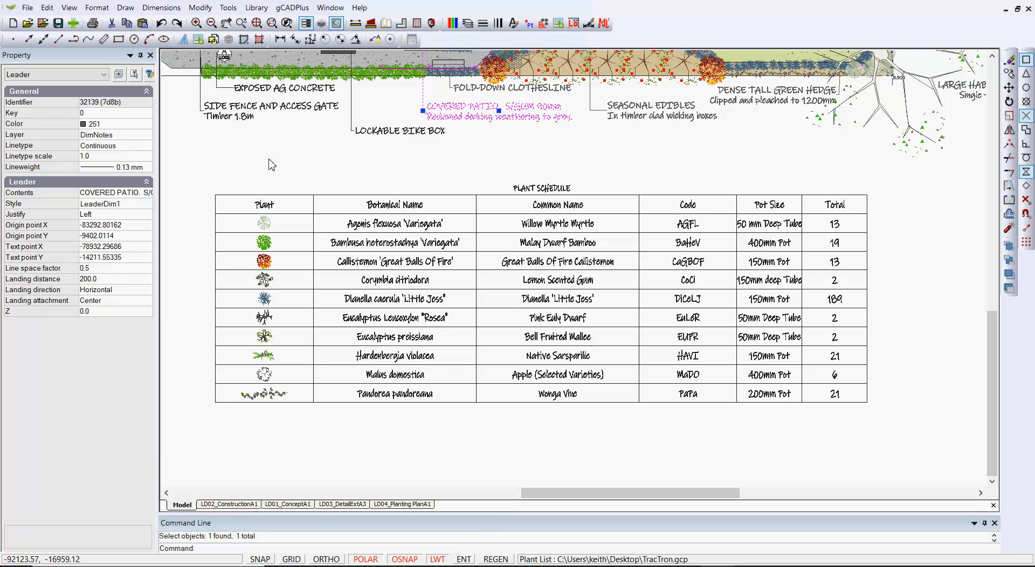
- Clear the leader note selection and make ROMANS the drawing's current text style
key("Escape")
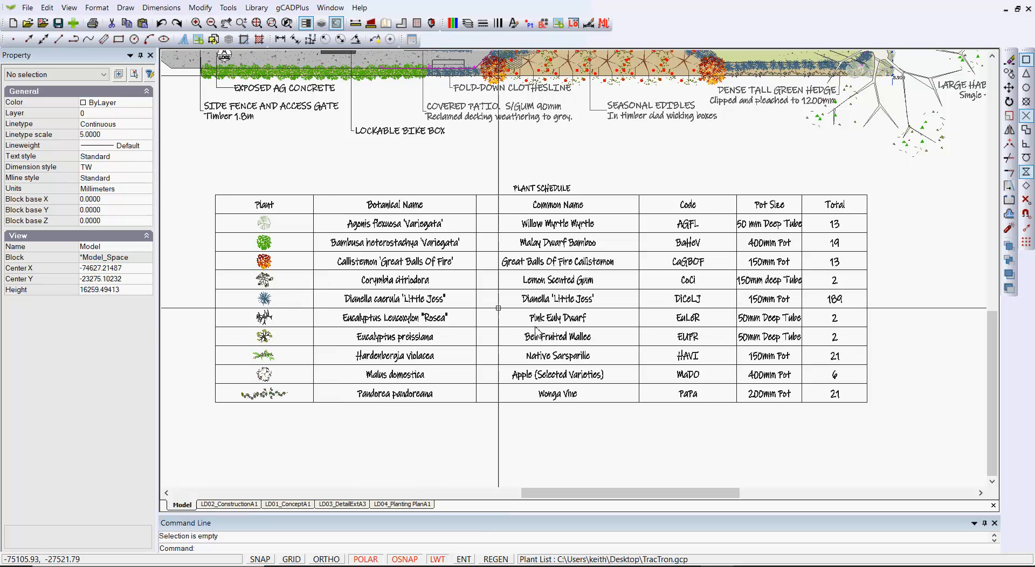
left_click(98, 8)
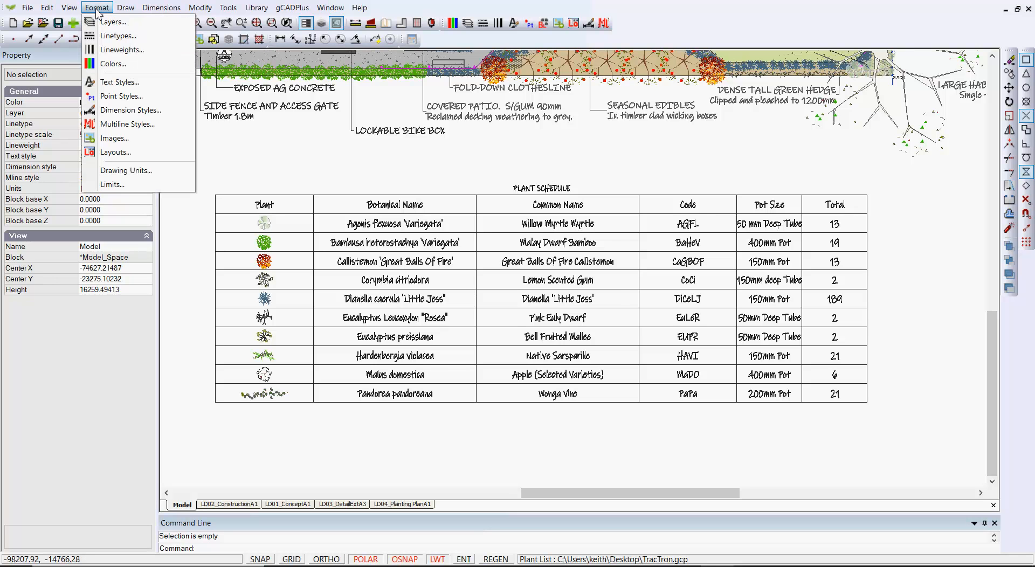
left_click(119, 82)
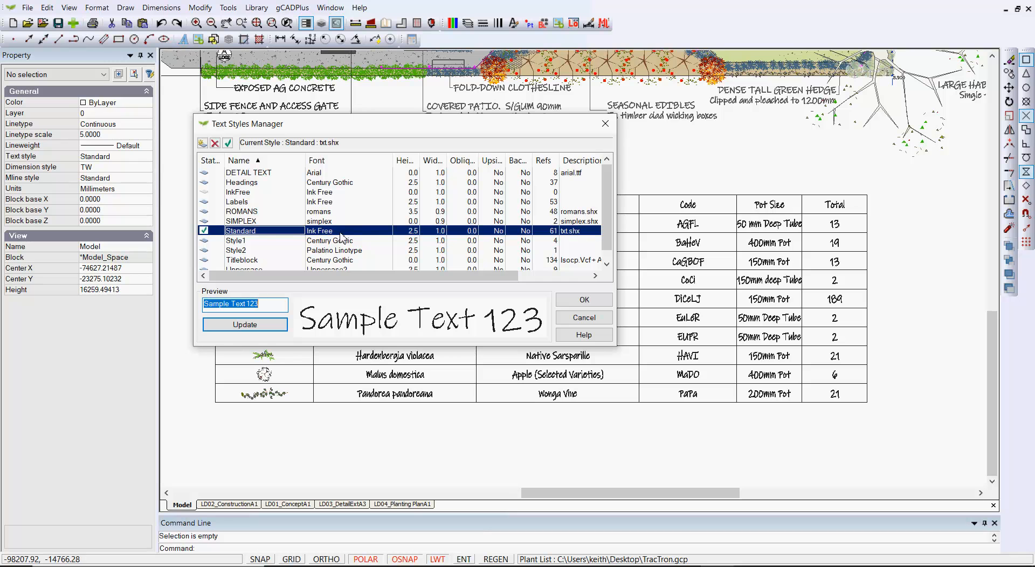
left_click(244, 212)
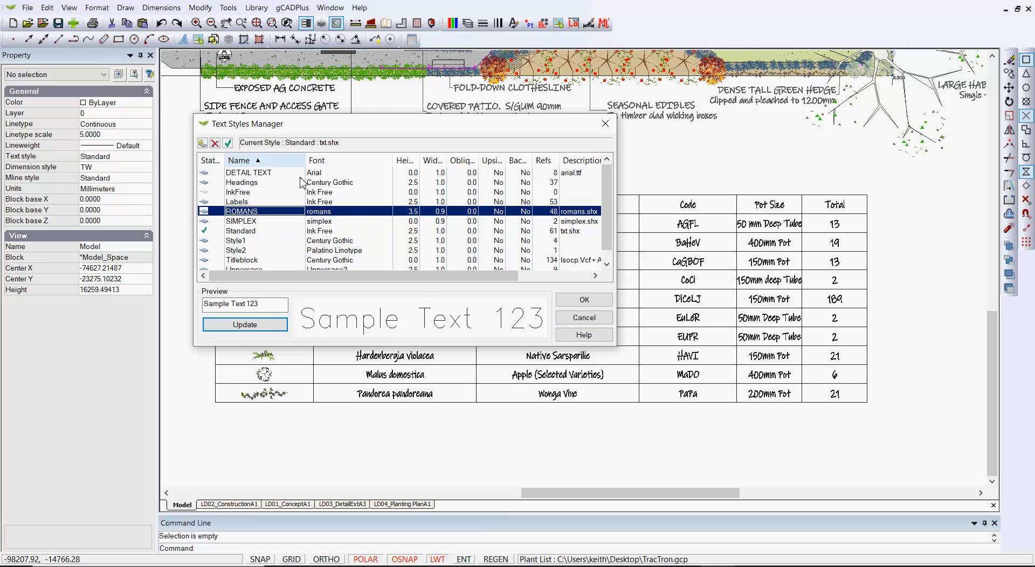
left_click(228, 142)
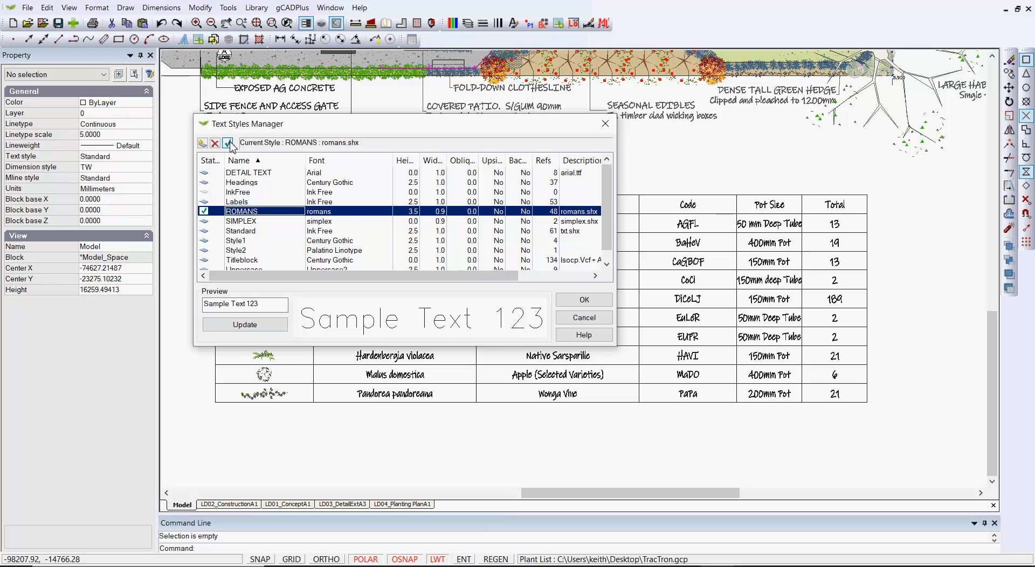
left_click(584, 301)
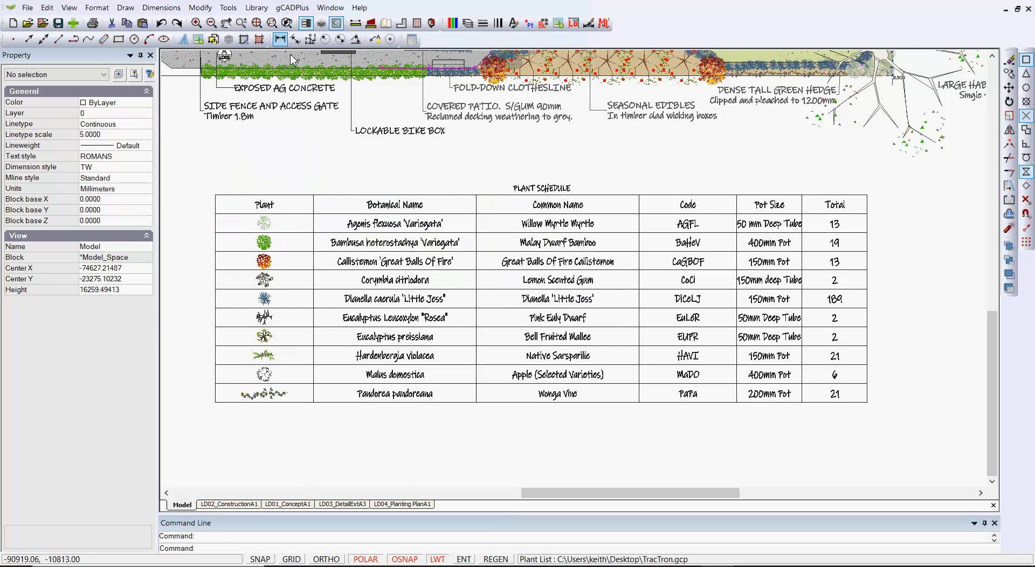
- Start a custom-content plant schedule including plant symbols, code, pot size and common name, without red circle markers or common names under botanical names
left_click(292, 7)
mouse_move(326, 21)
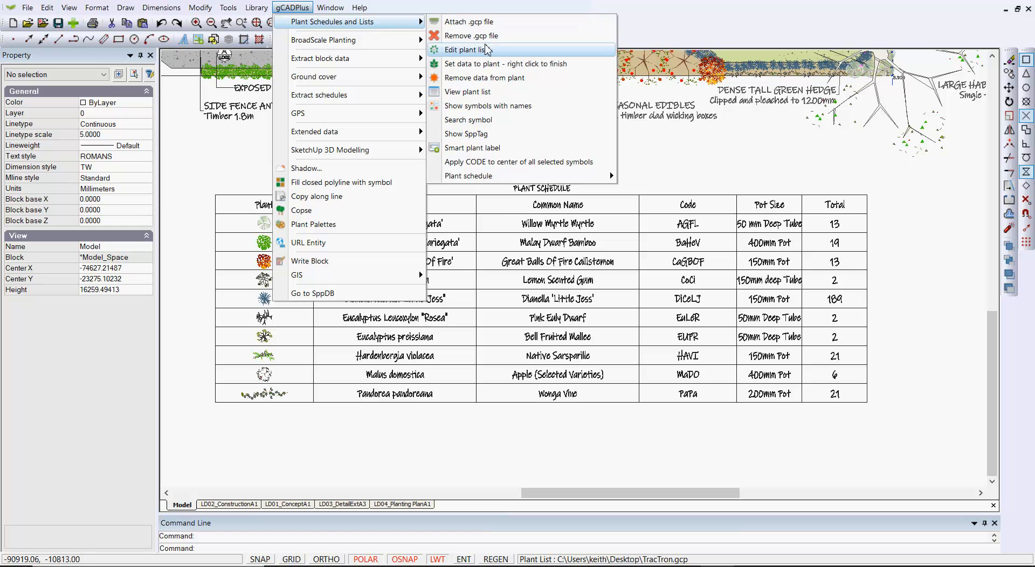
mouse_move(547, 178)
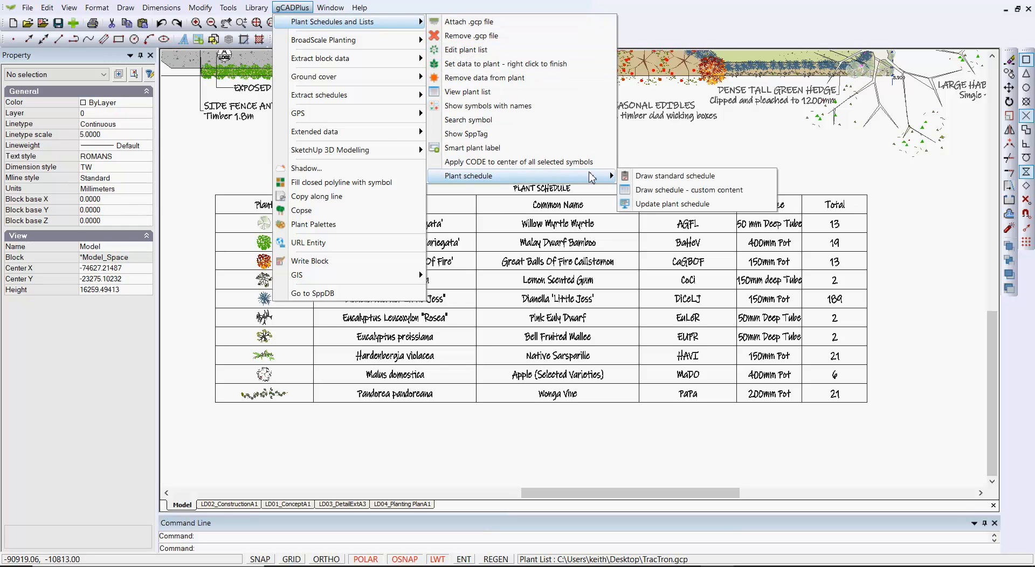
left_click(666, 190)
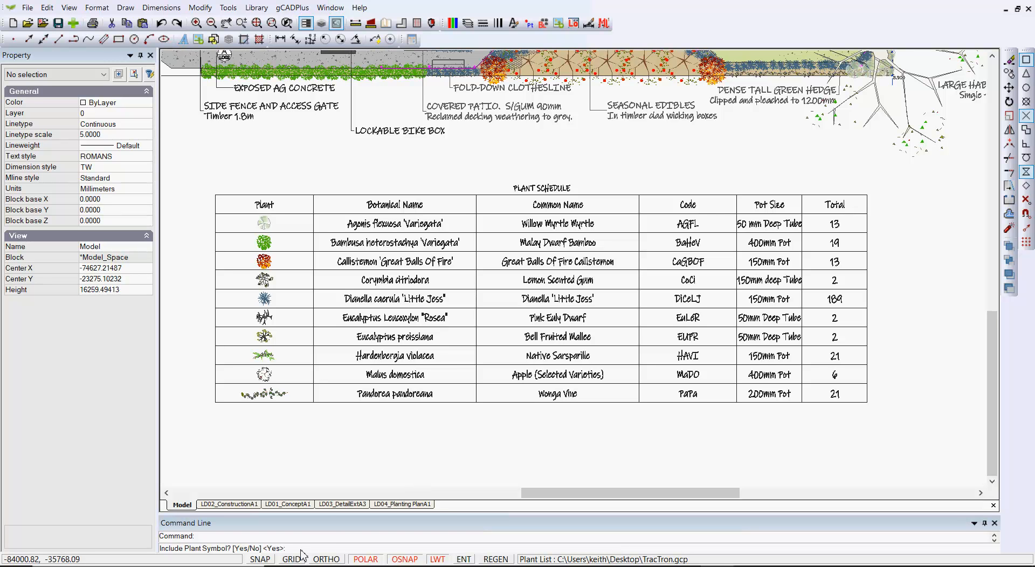
key("Return")
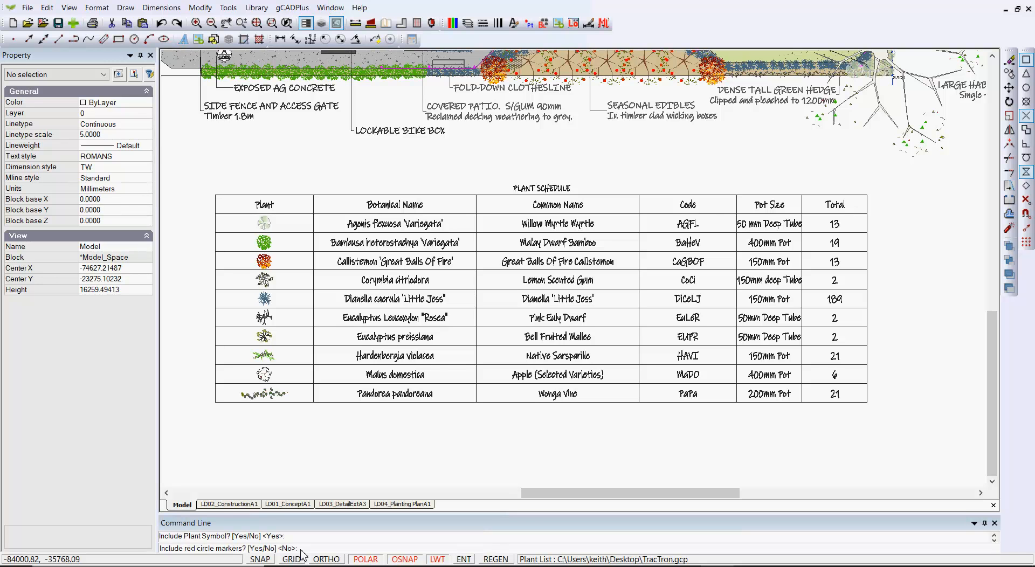
key("Return")
key("Return")
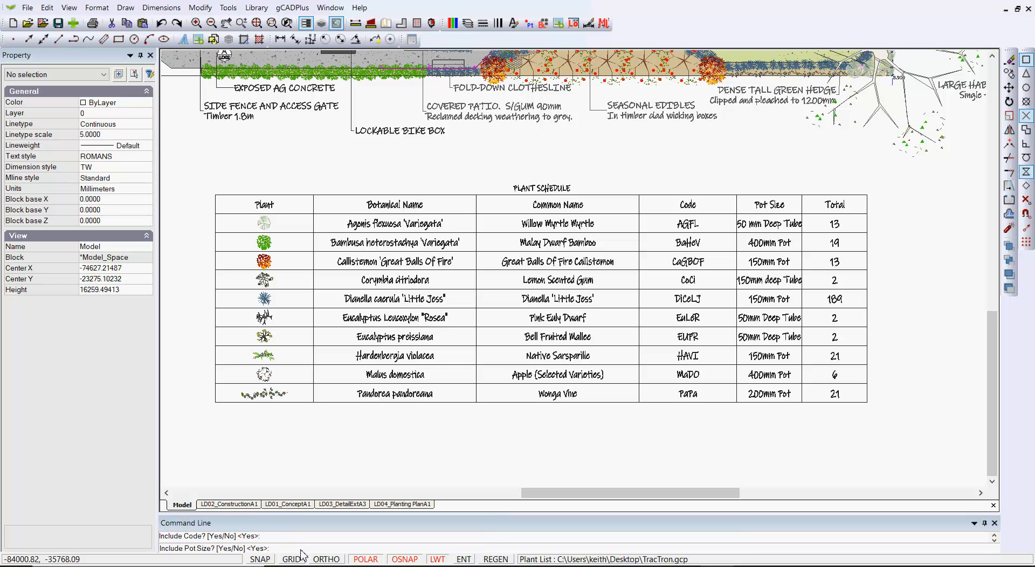
key("Return")
key("Return")
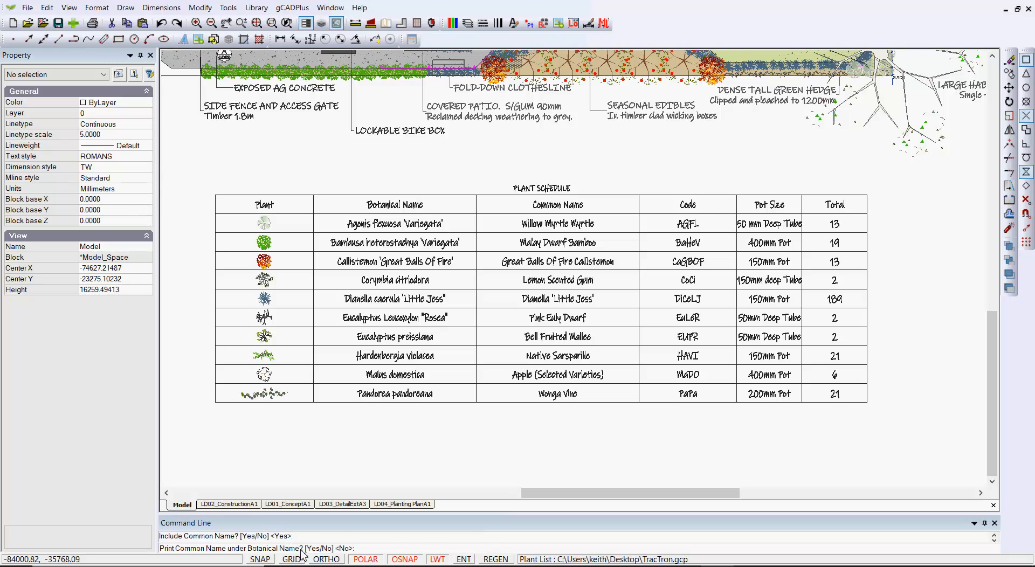
key("Return")
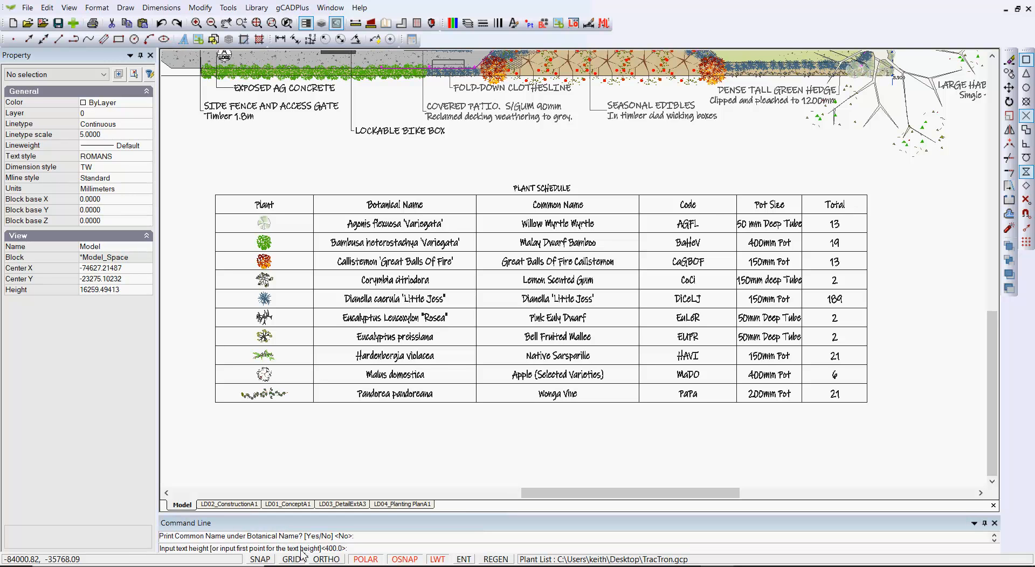
- Accept the 400 text height and draw the schedule between the existing plant schedule's upper-left and lower-right corners
key("Return")
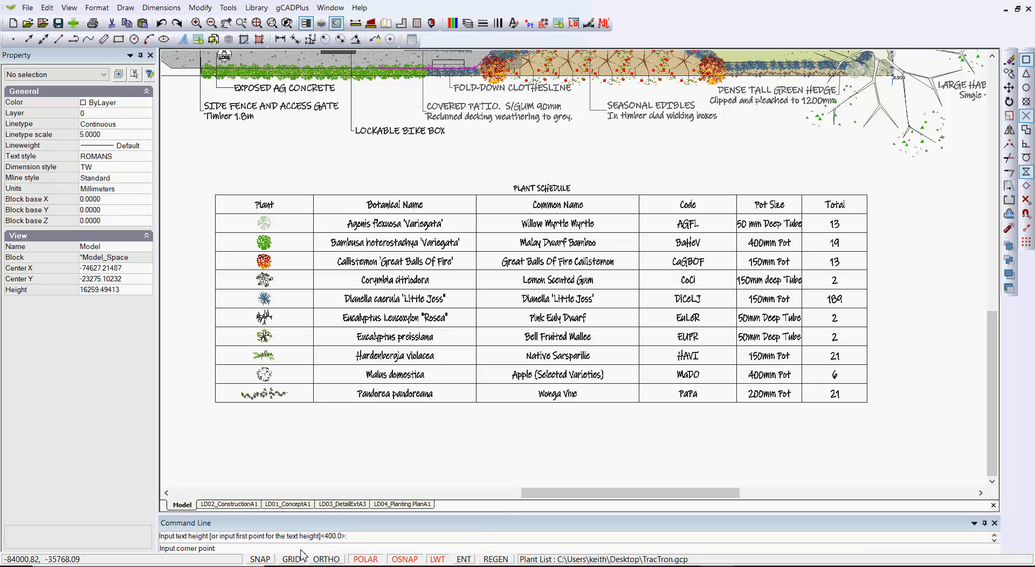
left_click(215, 194)
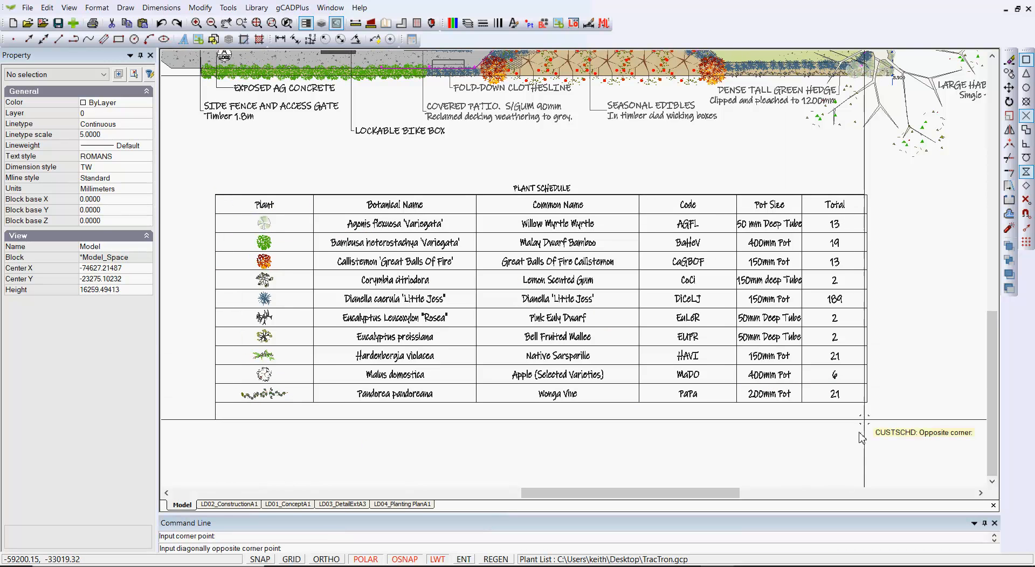
left_click(868, 402)
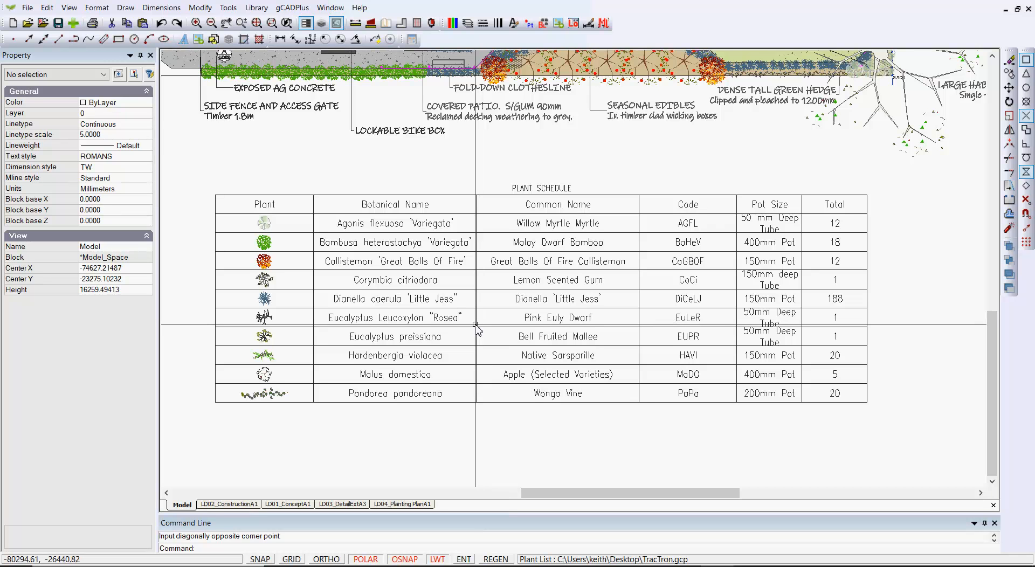
- Open the Plant Schedule block for editing and check the text properties of its first botanical name entry
scroll(476, 326, "down", 1)
scroll(476, 325, "down", 1)
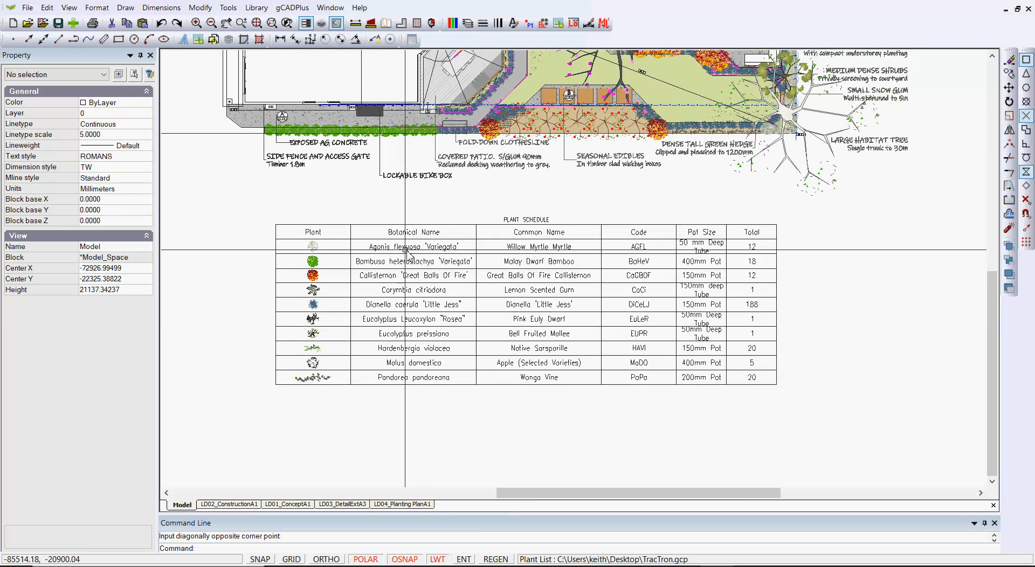
left_click(403, 248)
right_click(405, 251)
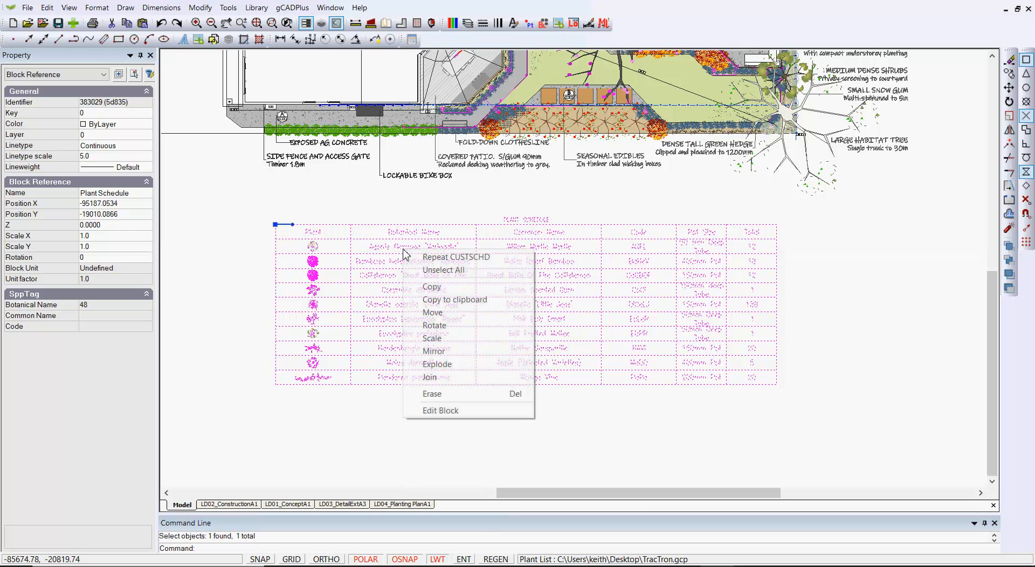
left_click(467, 412)
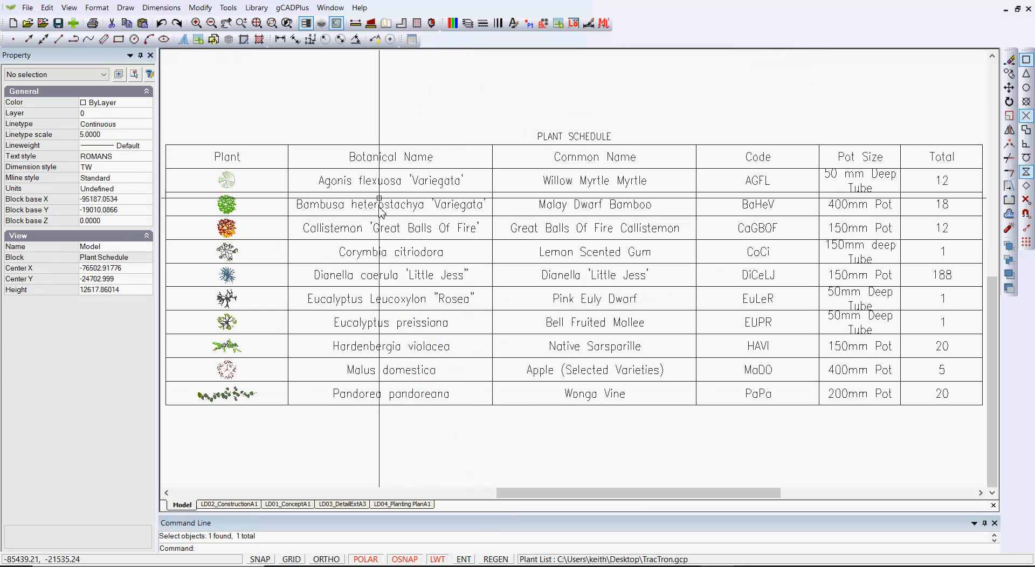
left_click(364, 185)
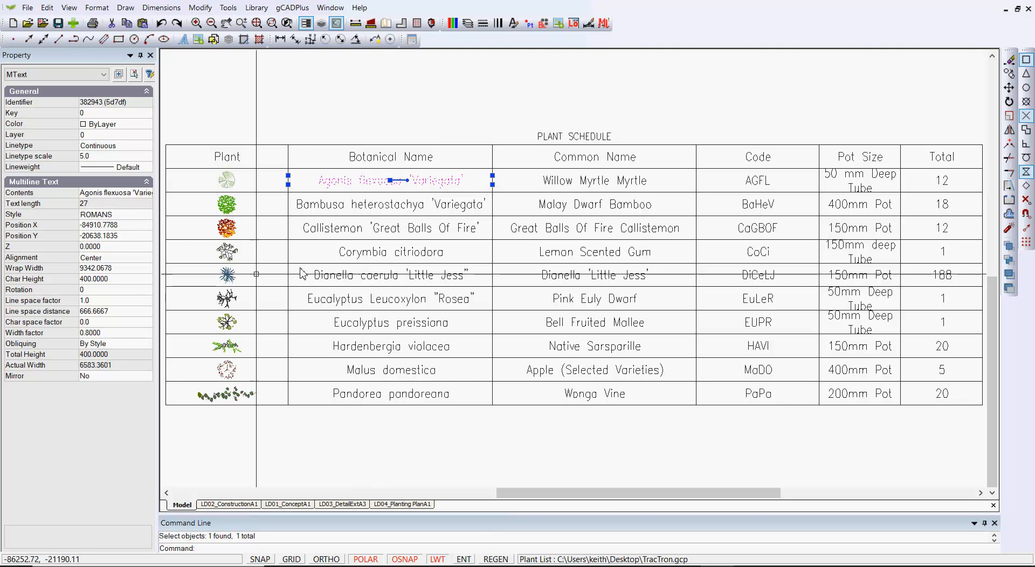
key("Escape")
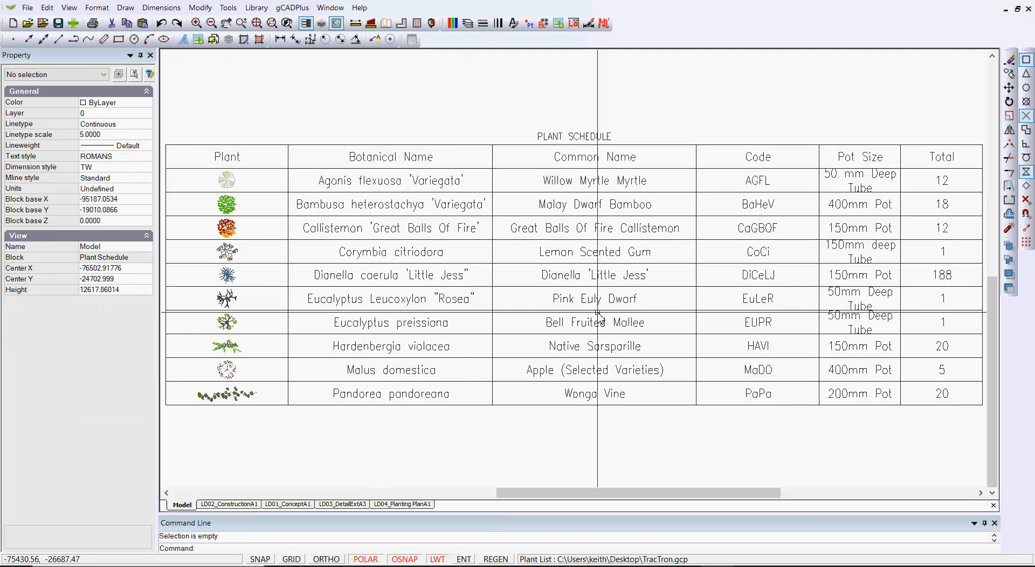
- Preview the Standard text style in the Text Styles Manager and close it without changes
left_click(98, 8)
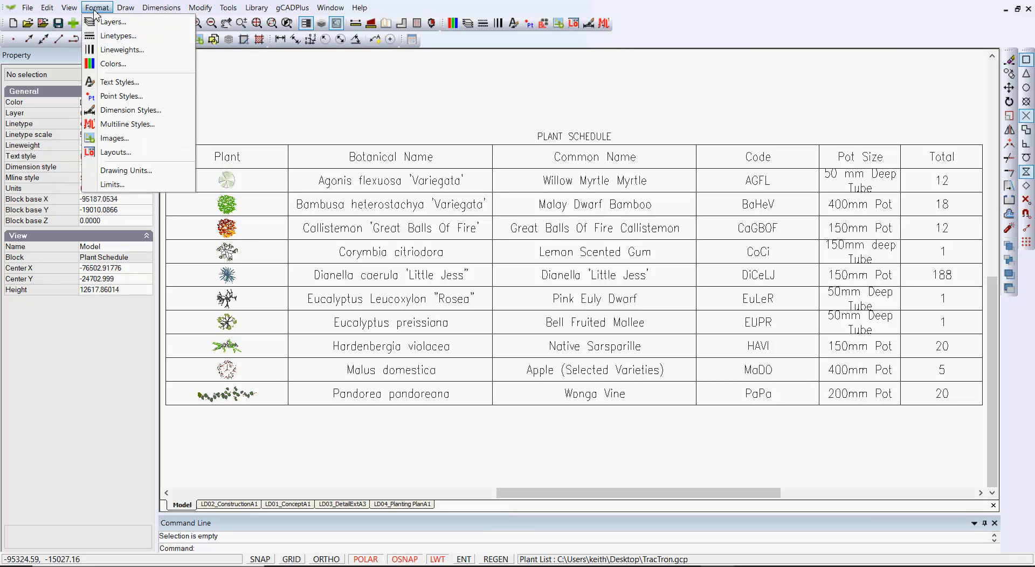
left_click(148, 83)
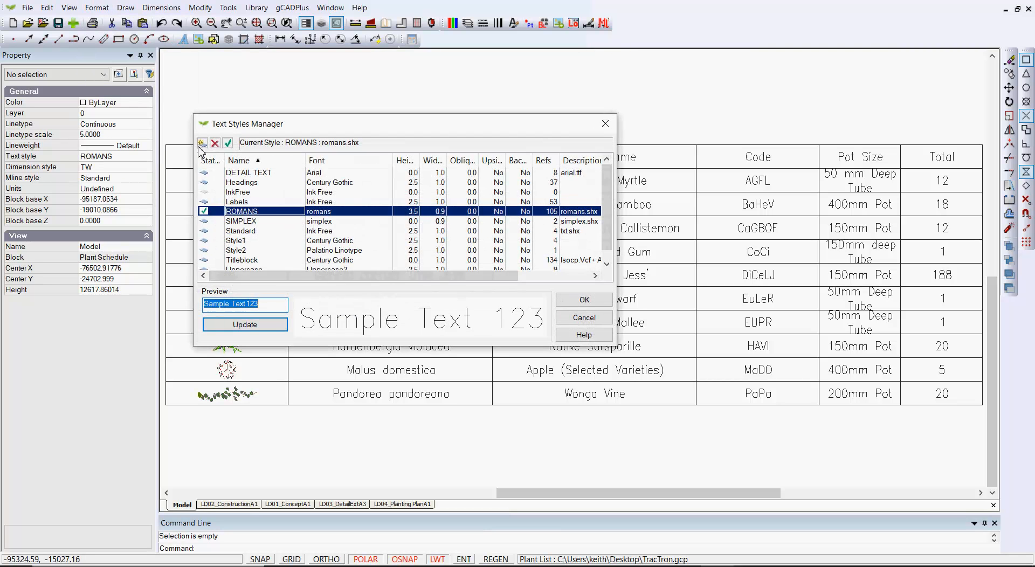
left_click(271, 237)
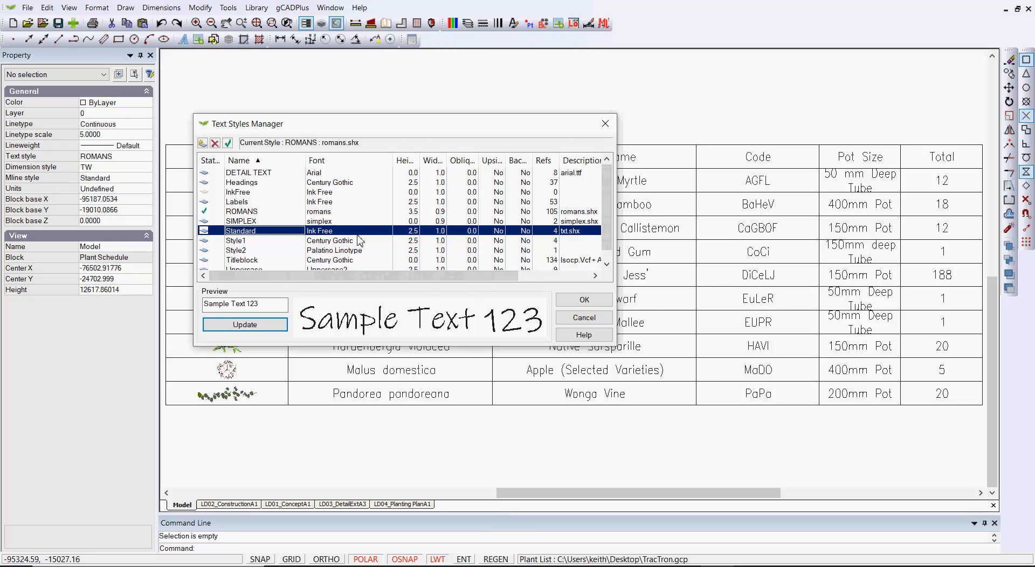
key("Escape")
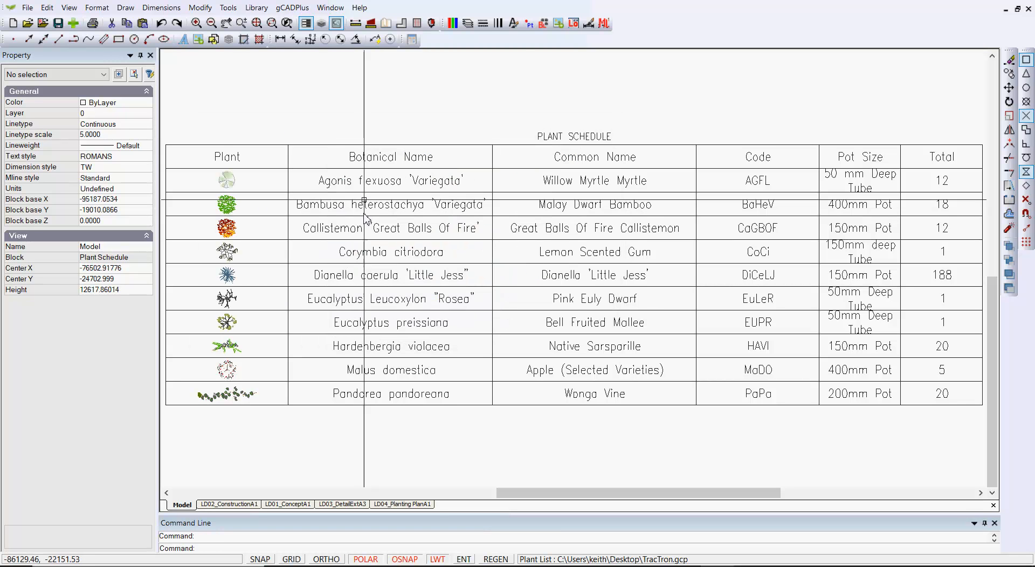
- Try renaming the Style1 text style to CenturyGothic, preview the Standard style and cancel the Text Styles Manager
left_click(99, 8)
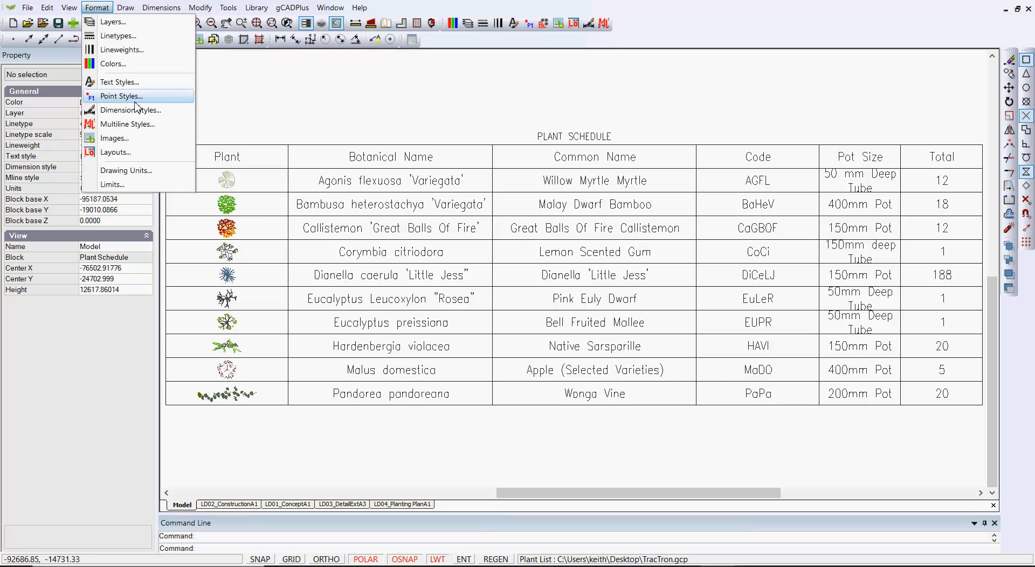
left_click(120, 82)
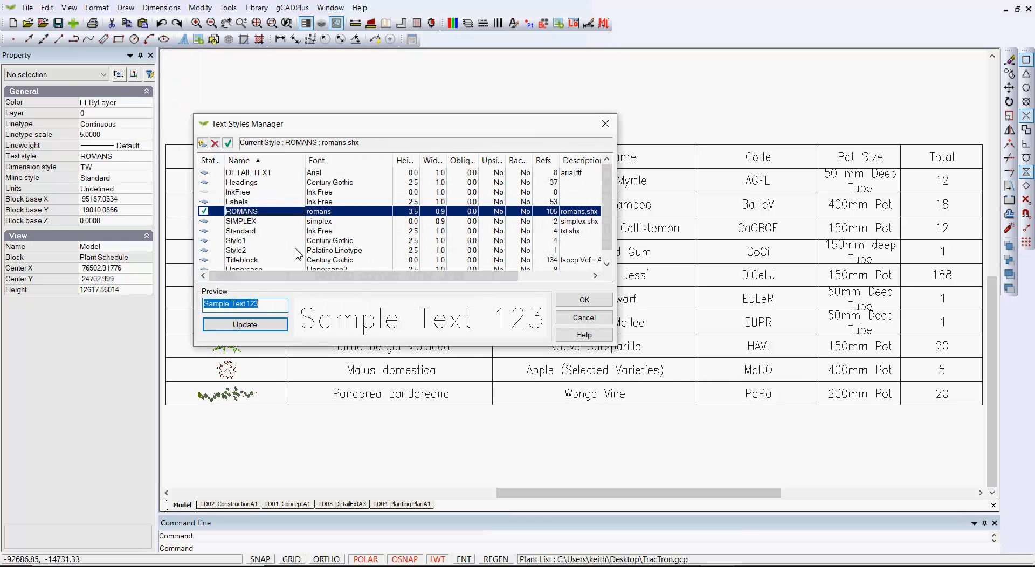
scroll(611, 248, "down", 1)
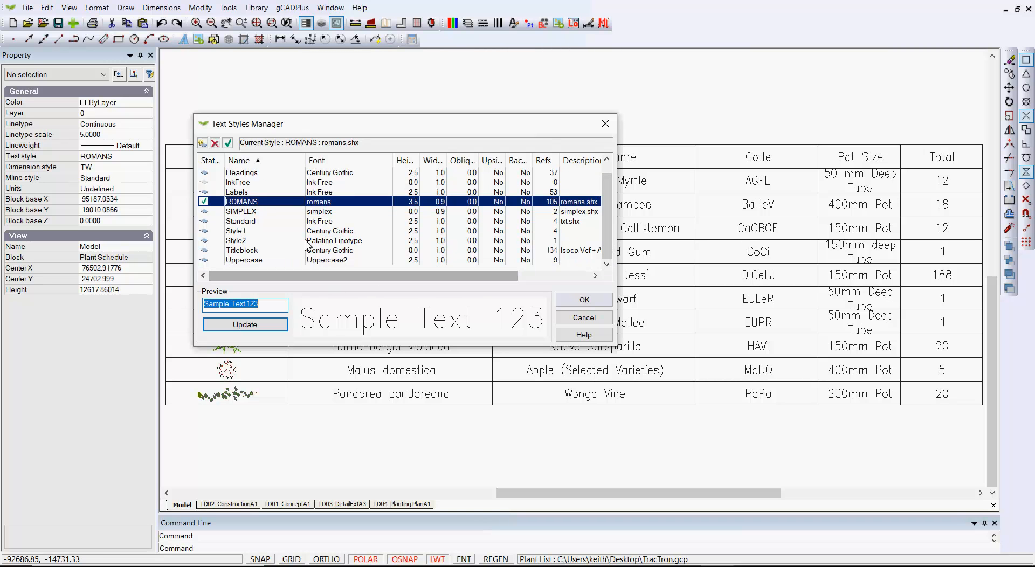
left_click(252, 231)
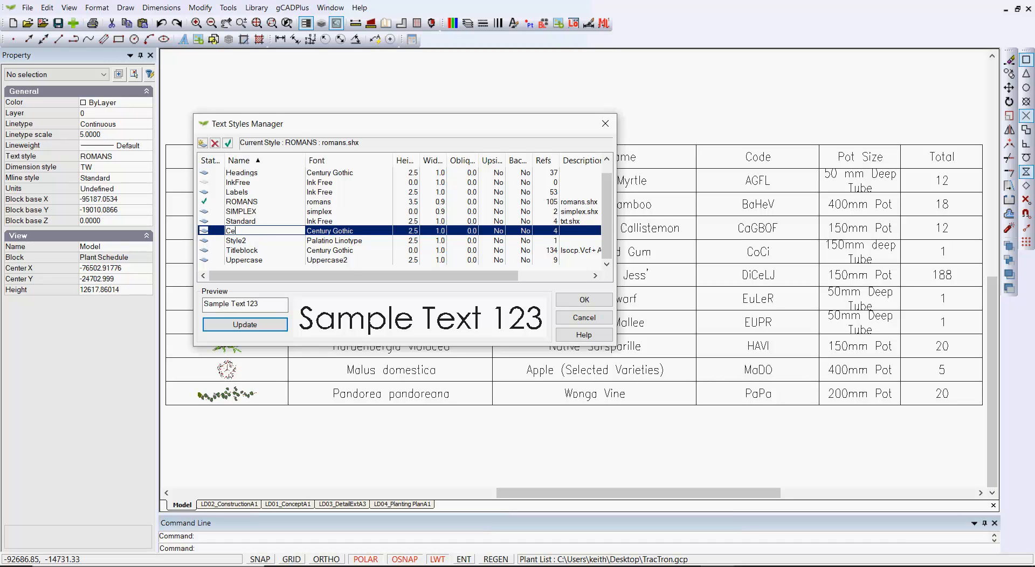
type("CenturyGothic")
key("Return")
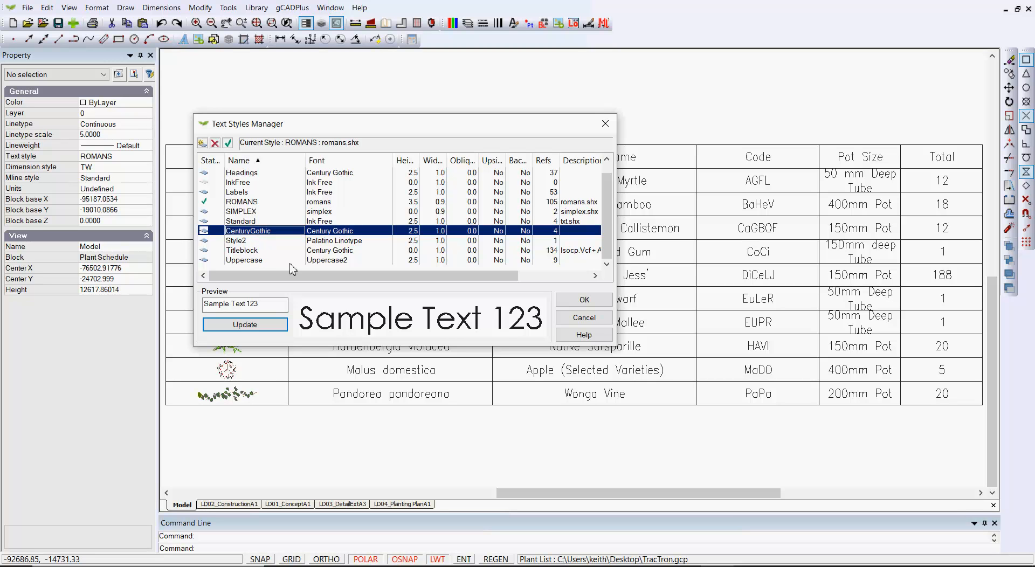
left_click(270, 221)
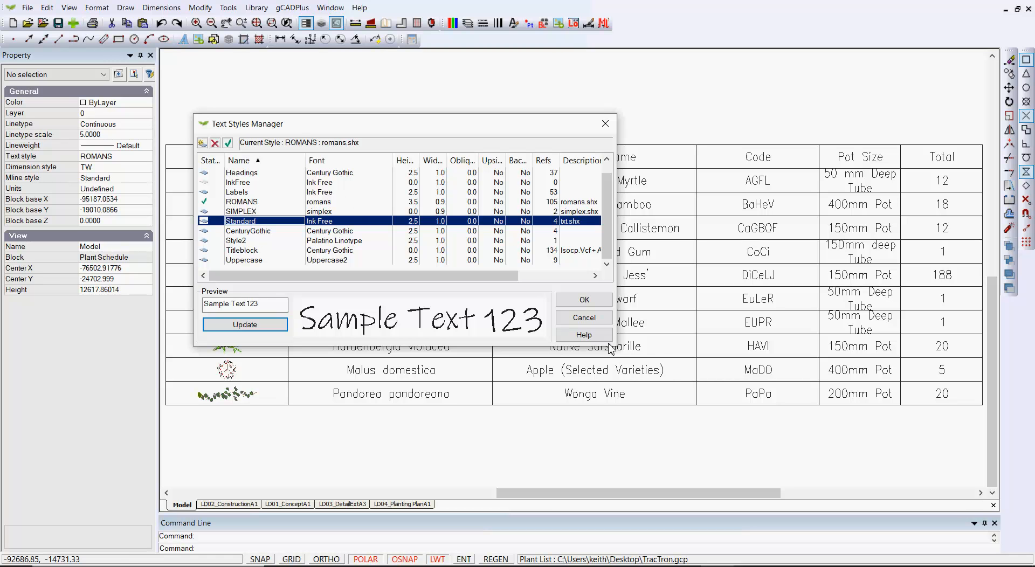
left_click(588, 317)
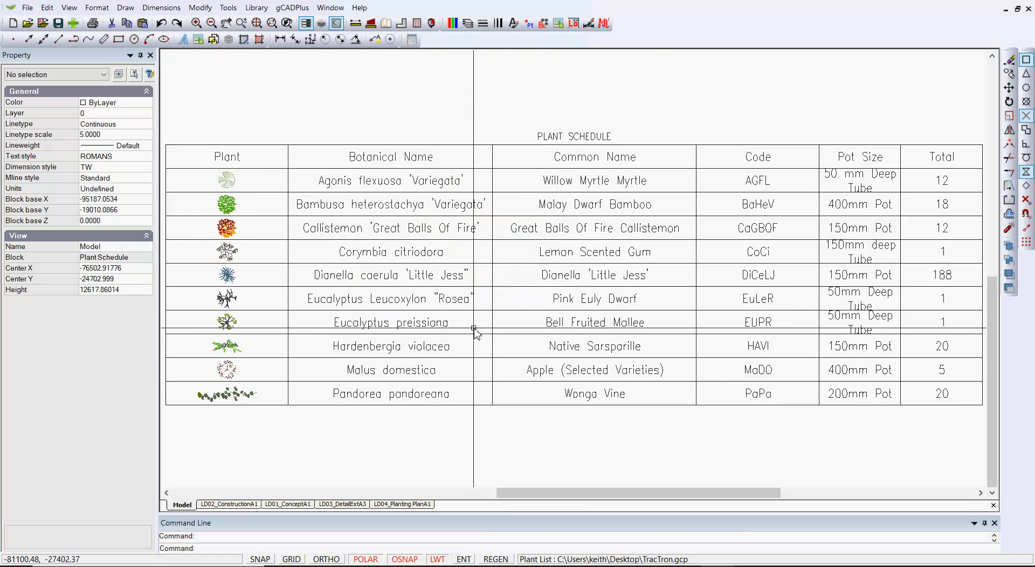
- Close the block editor for the Plant Schedule block and return to the main drawing
scroll(474, 329, "down", 2)
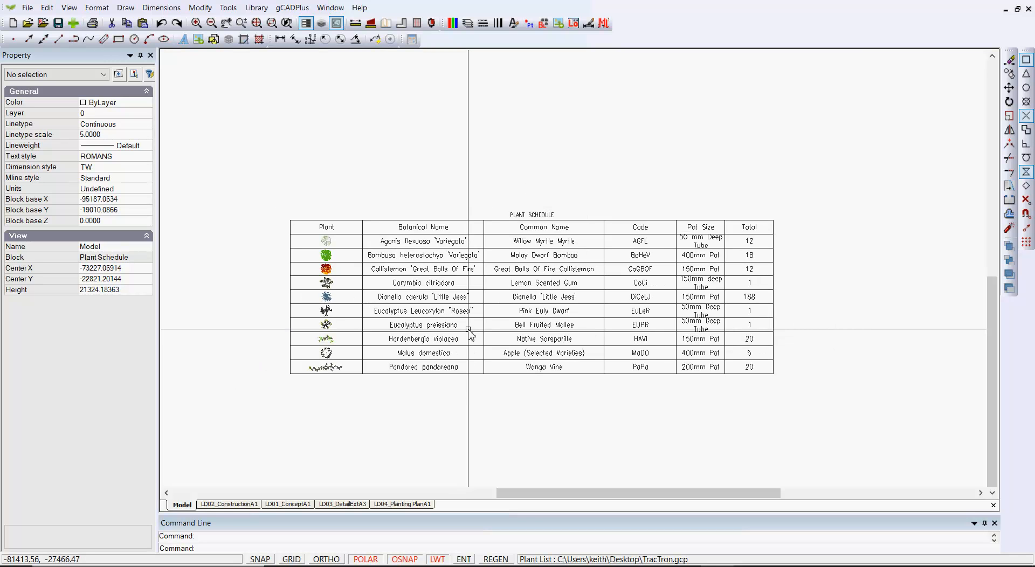
scroll(467, 333, "down", 3)
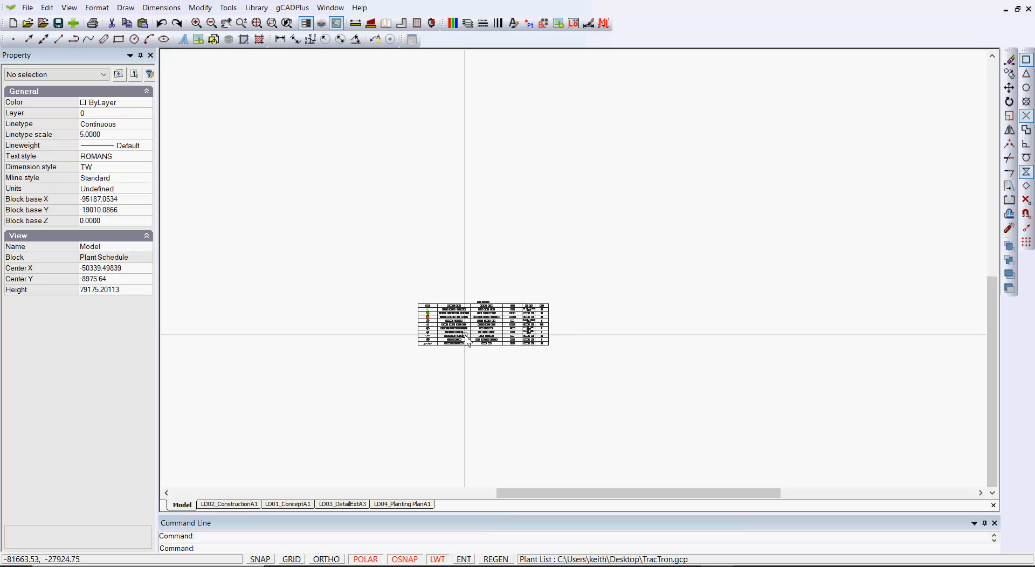
scroll(464, 335, "down", 1)
right_click(482, 279)
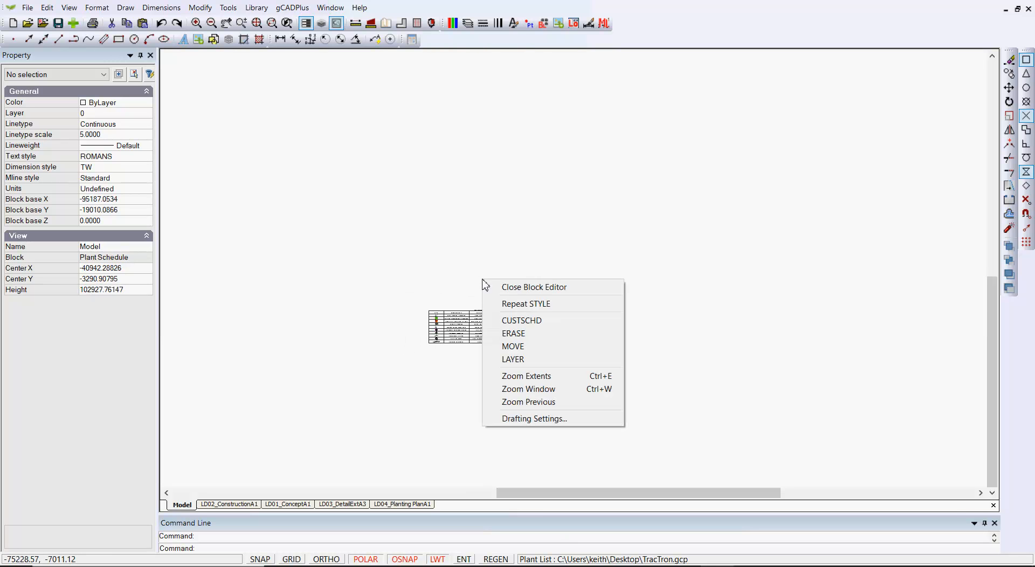
left_click(534, 287)
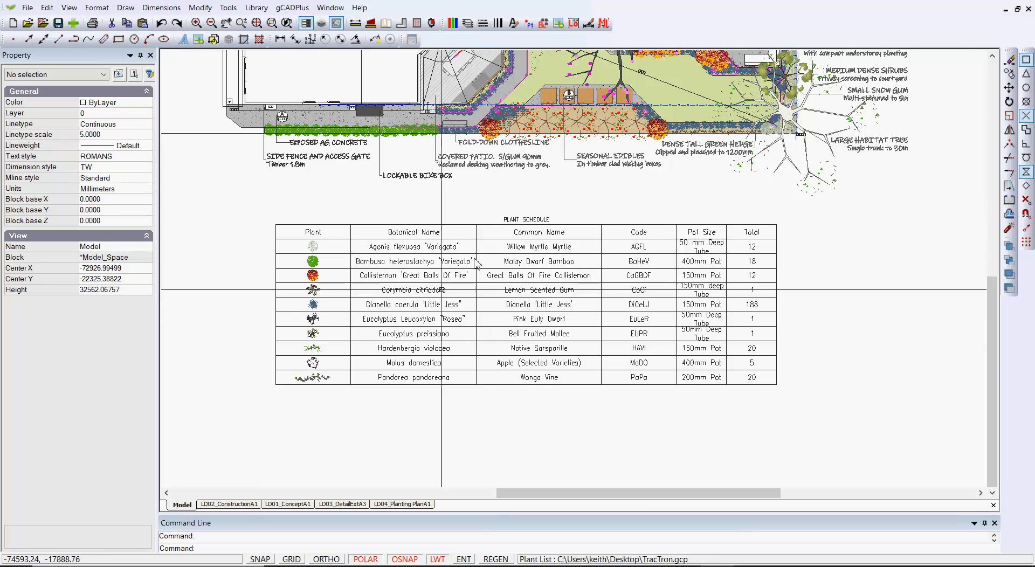
- Set the width factor of the current ROMANS text style to 0.75 and apply it
scroll(701, 304, "up", 4)
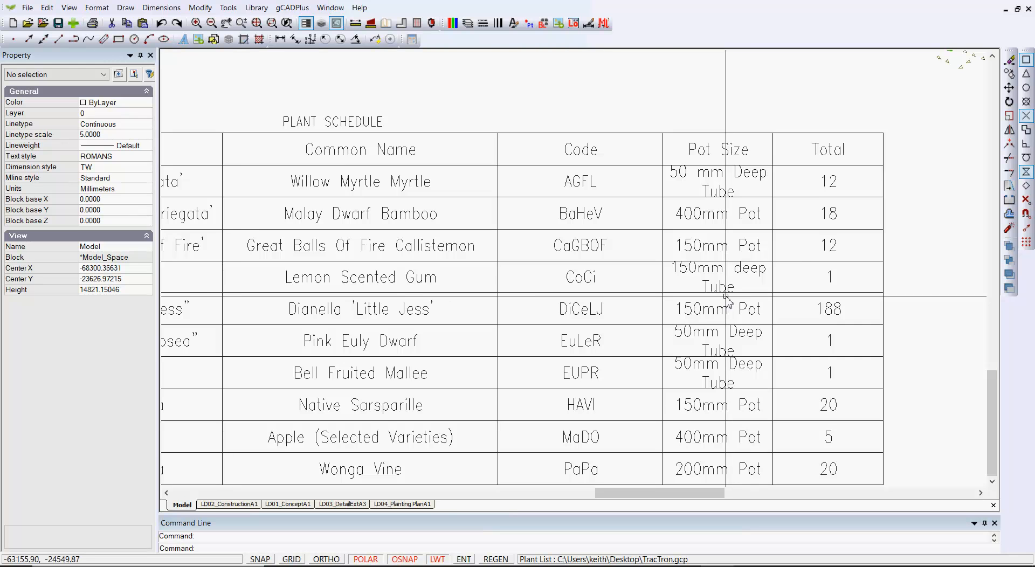
scroll(726, 298, "down", 2)
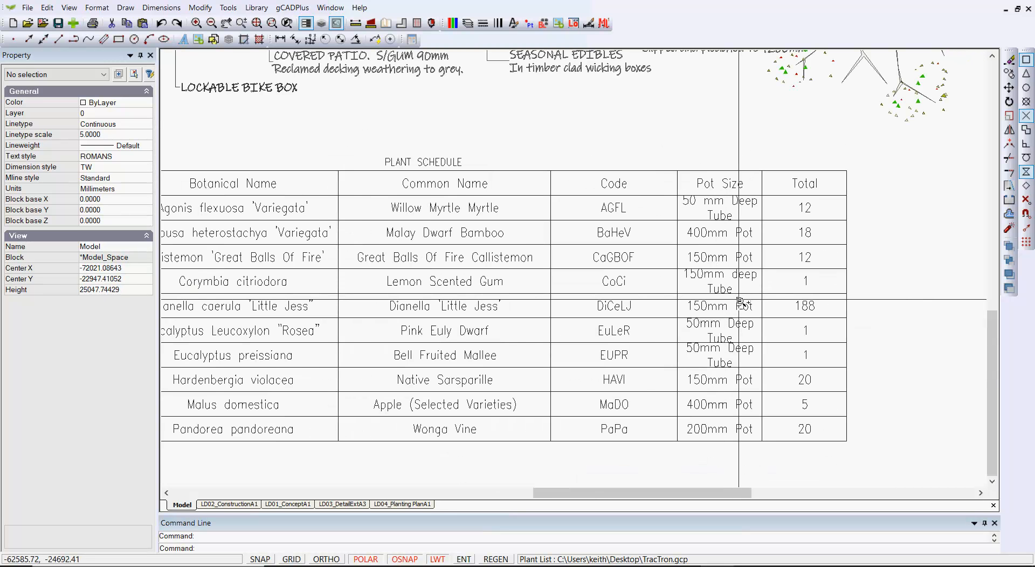
scroll(728, 298, "down", 1)
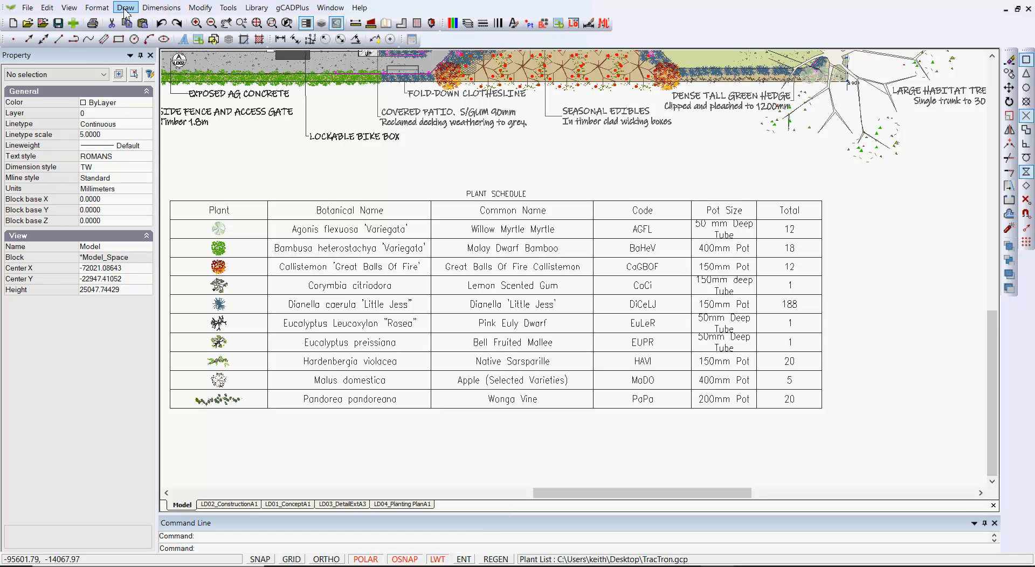
left_click(105, 11)
left_click(129, 83)
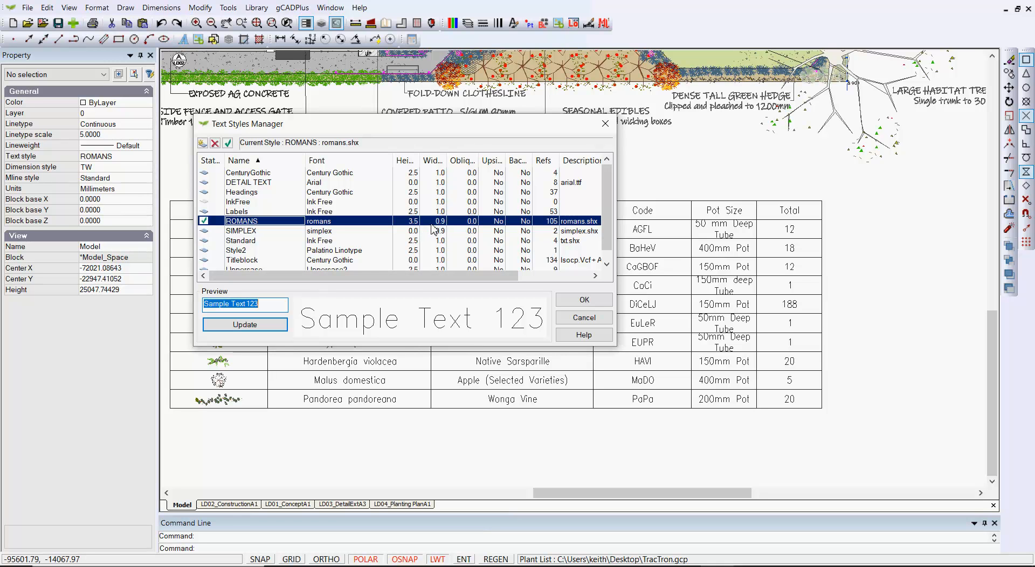
left_click(443, 224)
left_click(444, 224)
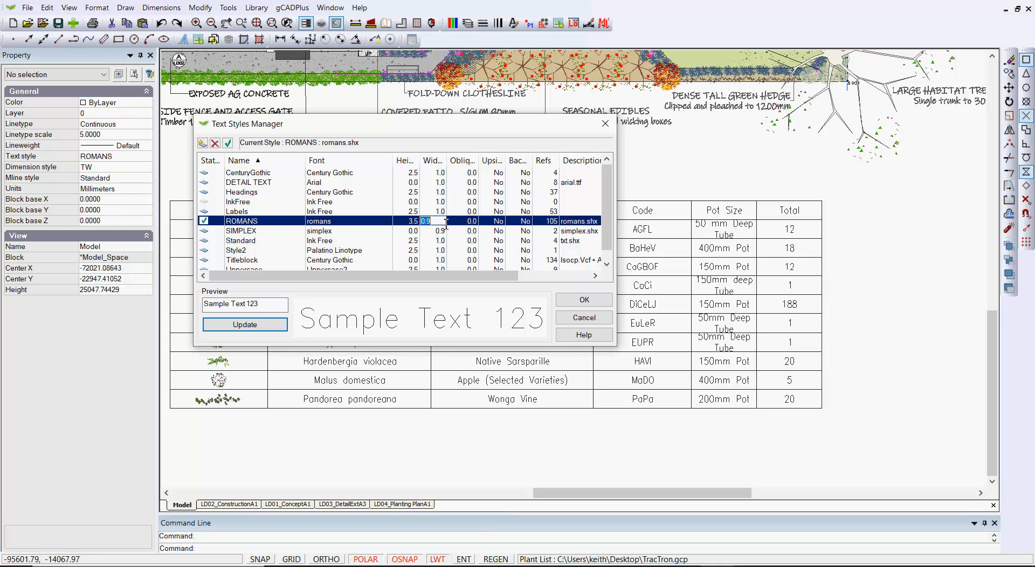
left_click(443, 224)
type("75")
key("Return")
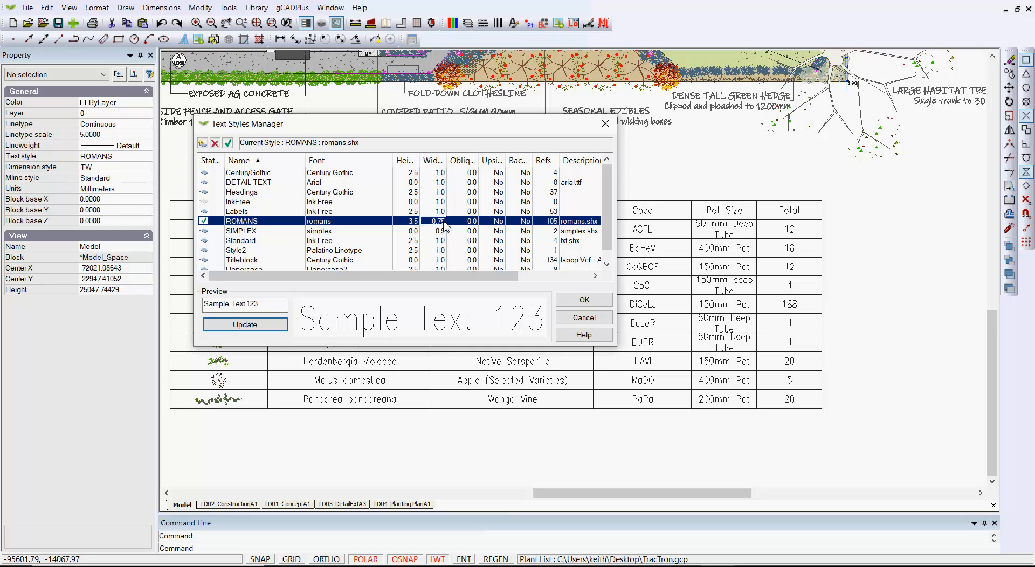
left_click(572, 300)
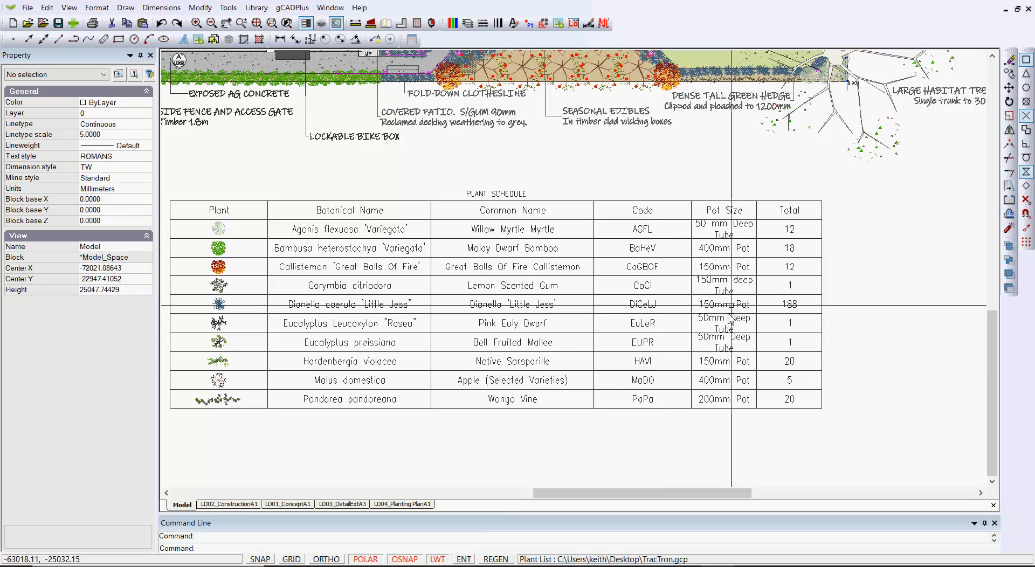
- Start a custom-content plant schedule, accepting the default content choices, including plant symbol, code, pot size and botanical name, and the 400 text height
scroll(729, 302, "up", 4)
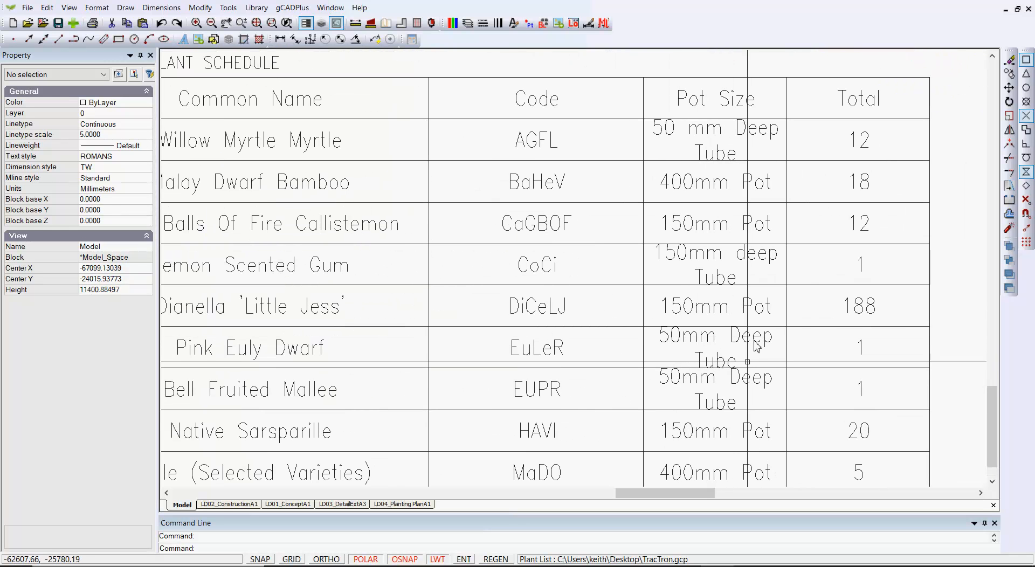
scroll(704, 343, "down", 3)
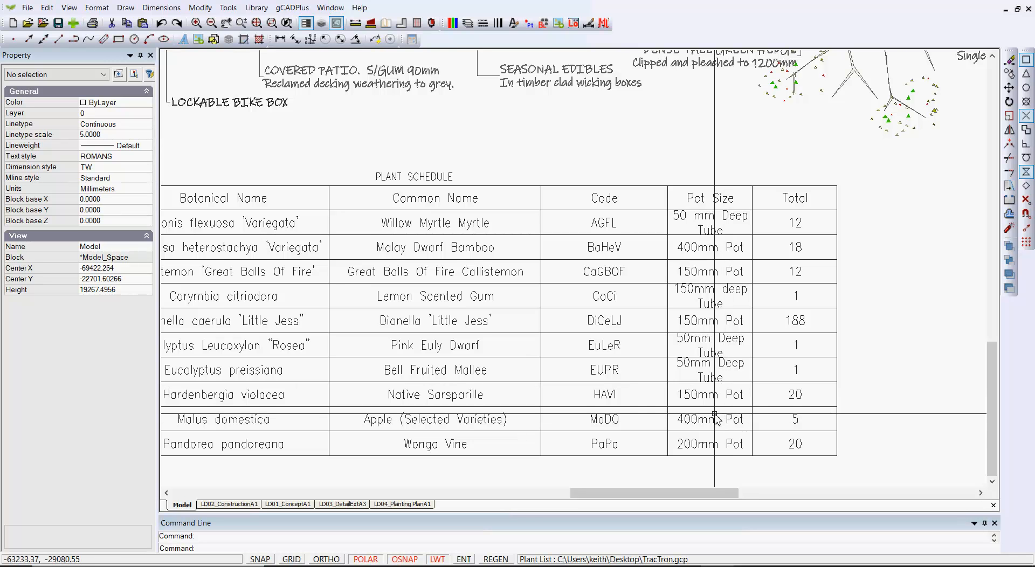
scroll(741, 372, "down", 1)
scroll(742, 373, "down", 1)
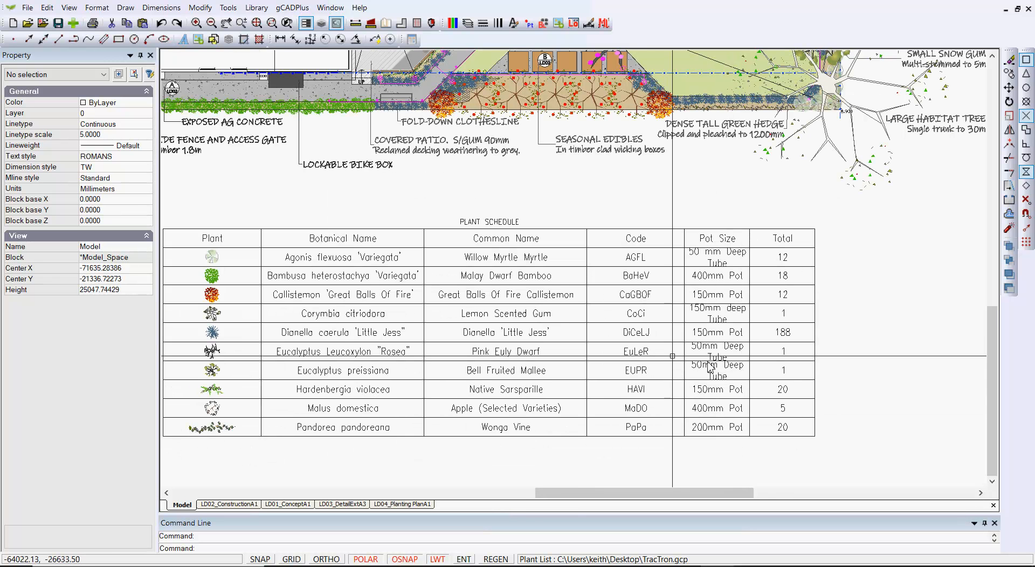
scroll(670, 349, "down", 1)
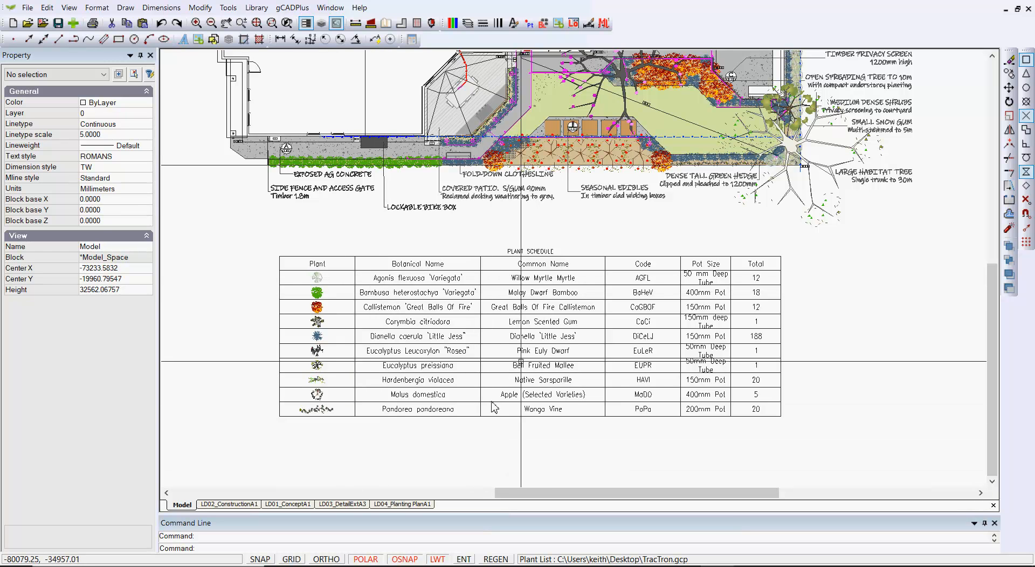
left_click(292, 8)
mouse_move(381, 27)
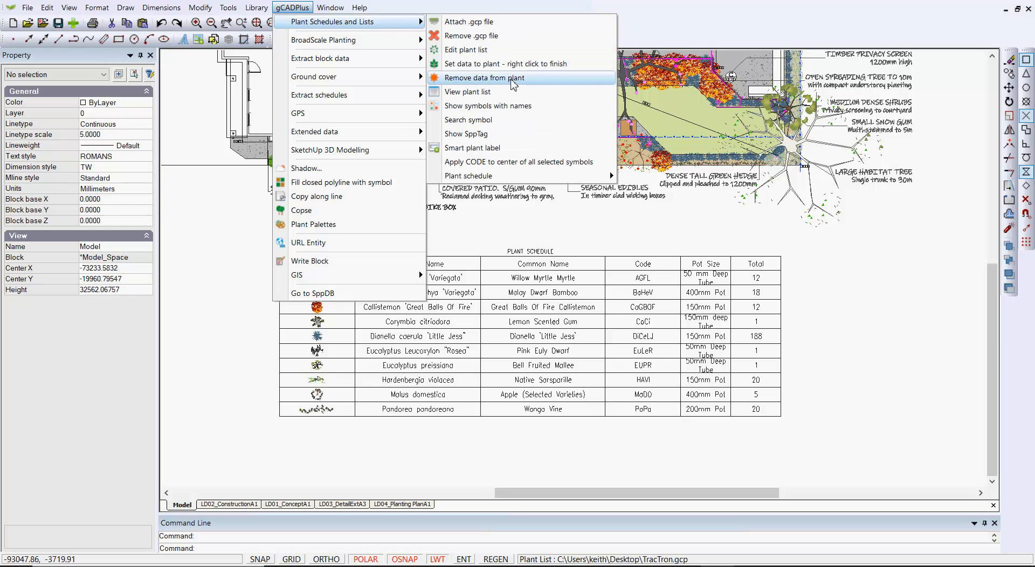
mouse_move(560, 177)
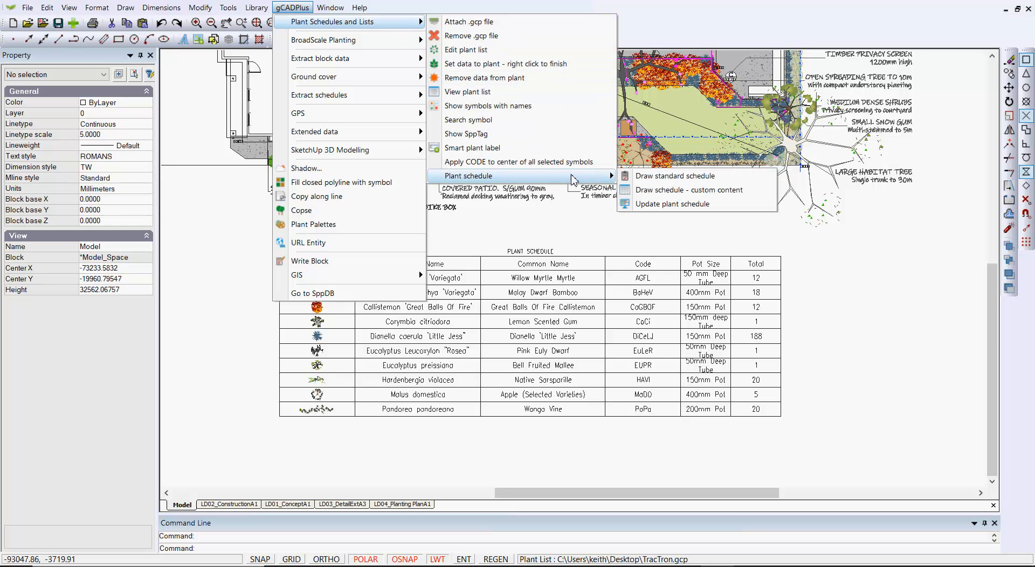
left_click(687, 195)
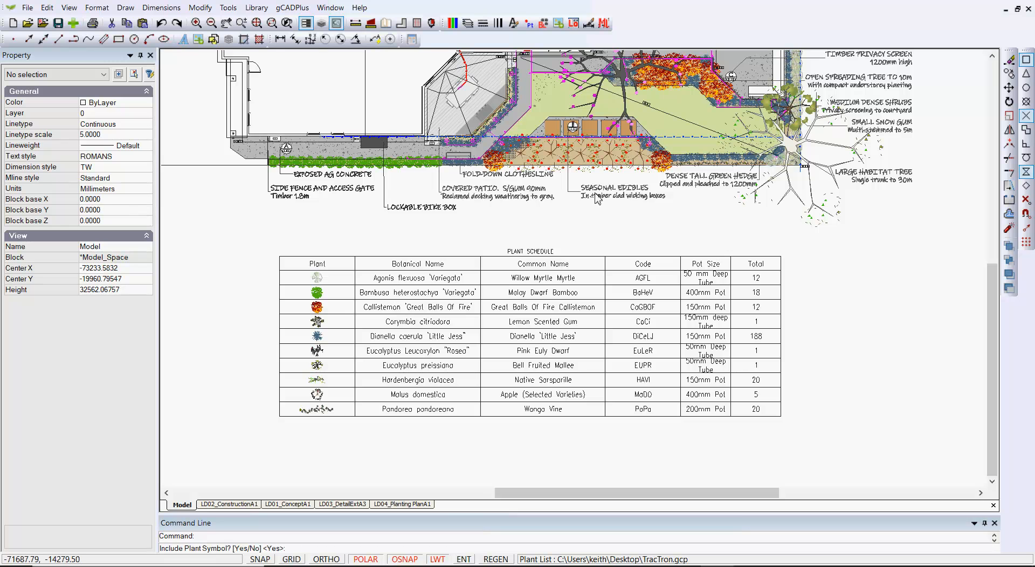
key("Return")
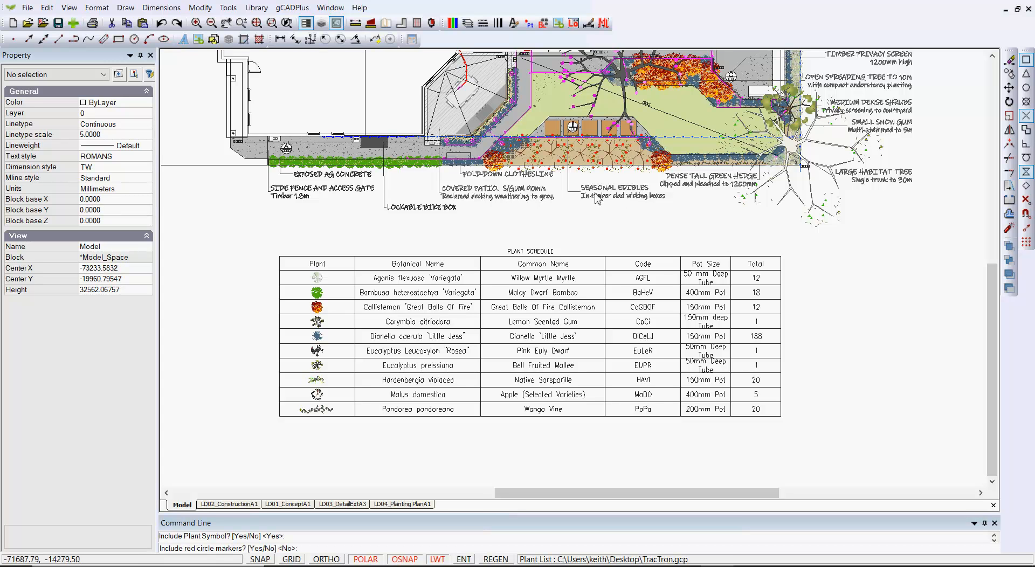
key("Return")
key("Return")
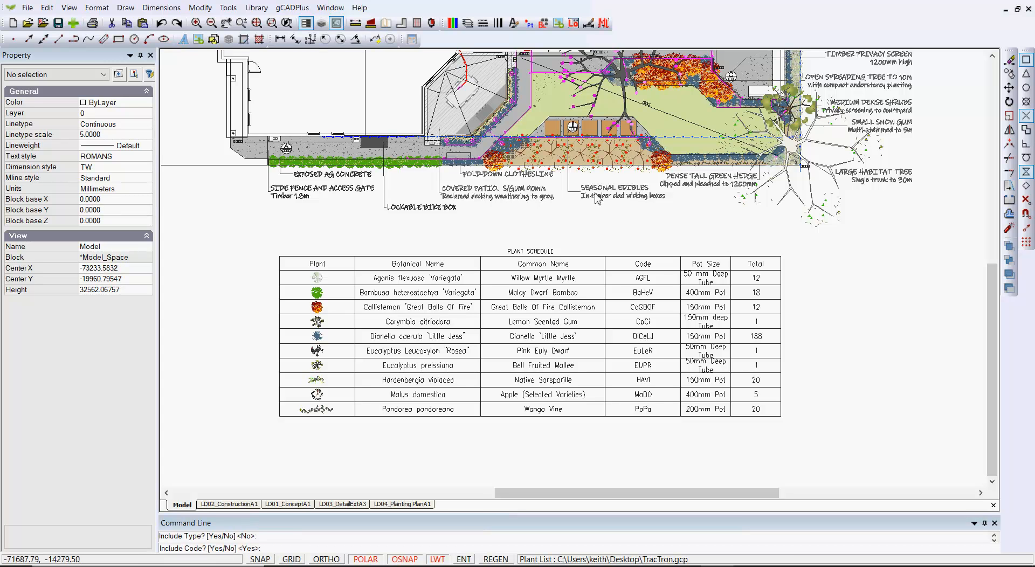
key("Return")
key("Return")
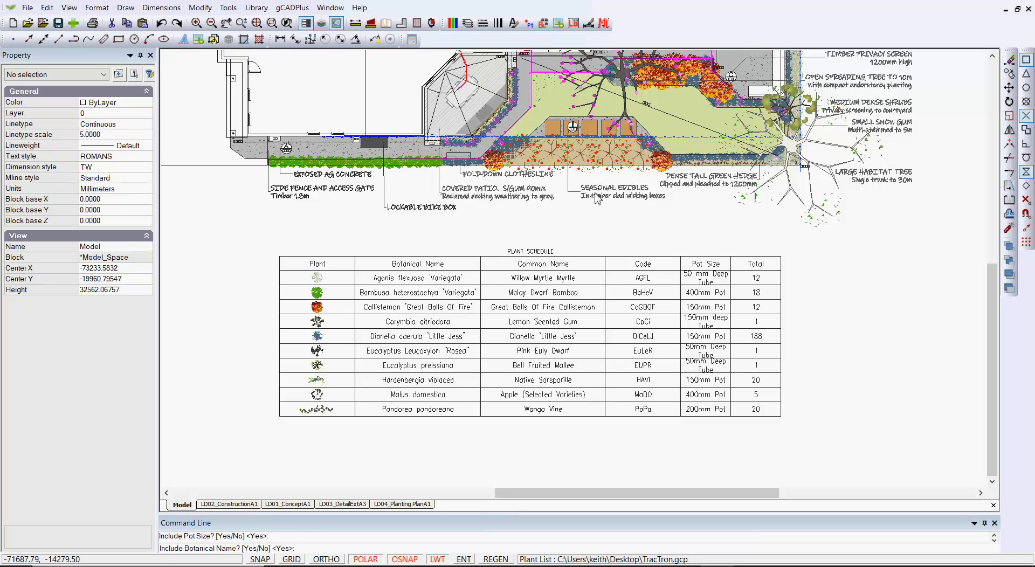
key("Return")
key("Return")
key("Return")
key("Return")
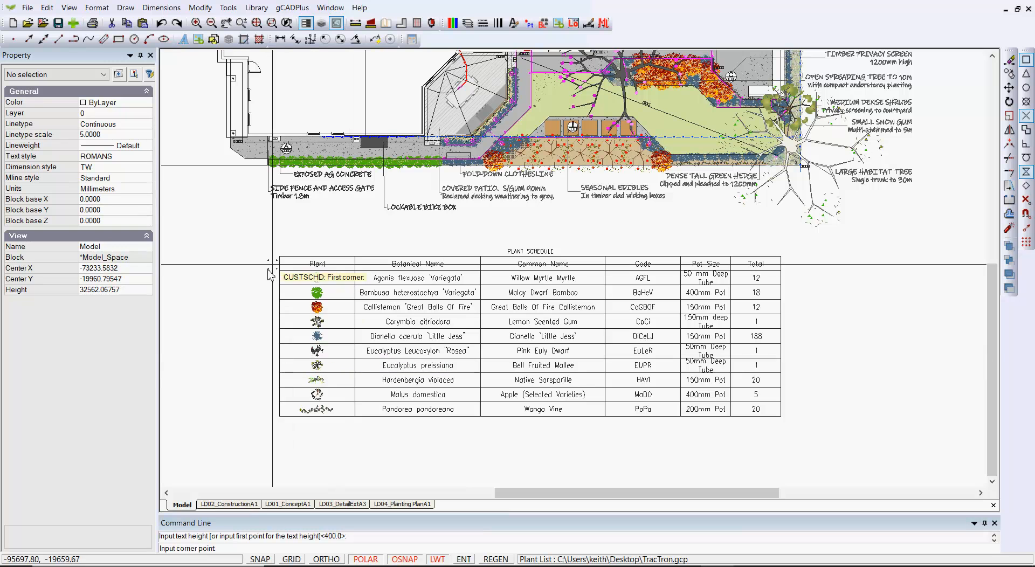
- Place the new schedule from the existing schedule's upper-left corner to a point well below its Code column, making it narrower and taller
left_click(279, 257)
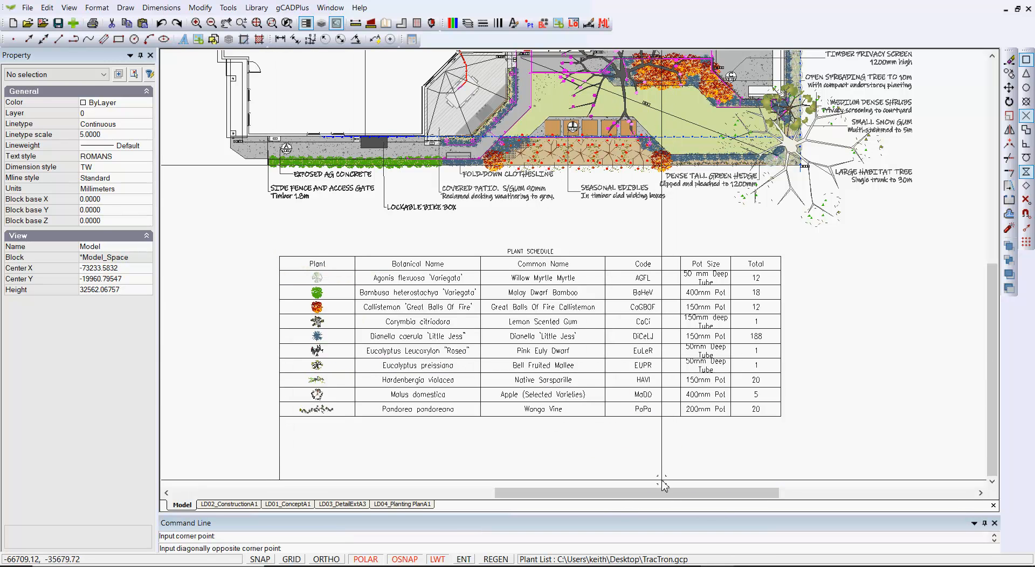
left_click(662, 481)
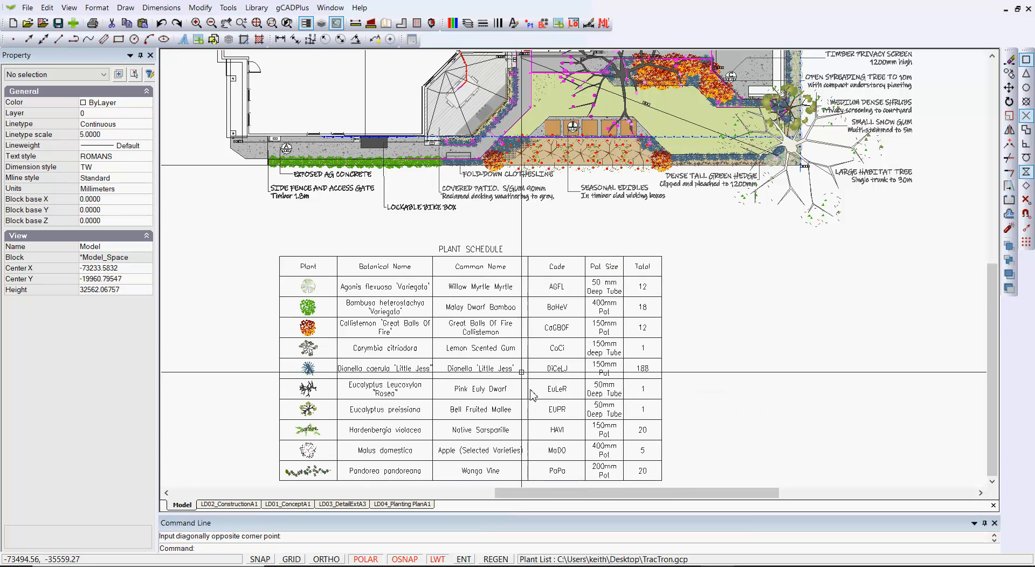
scroll(516, 356, "up", 2)
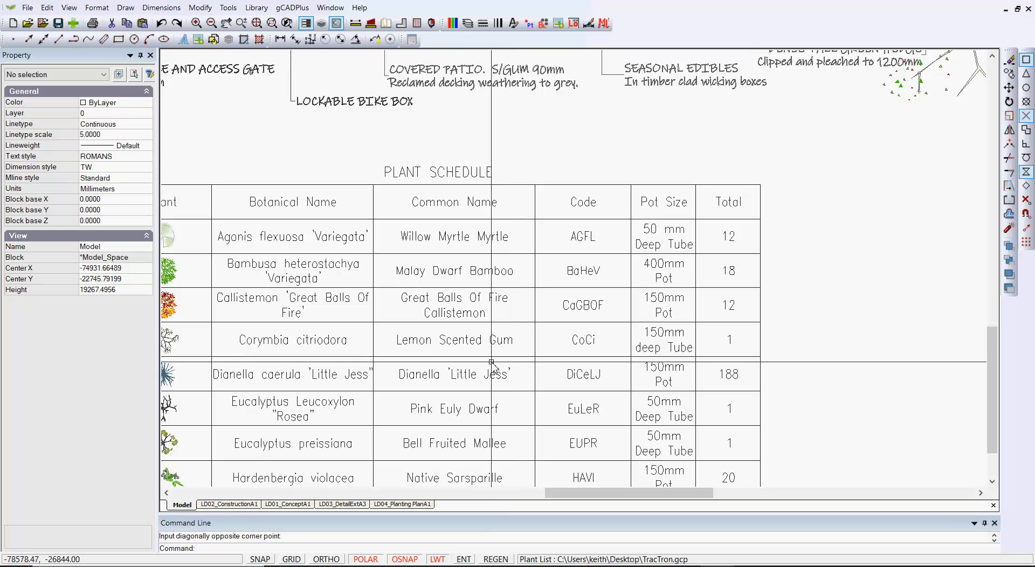
scroll(491, 364, "down", 1)
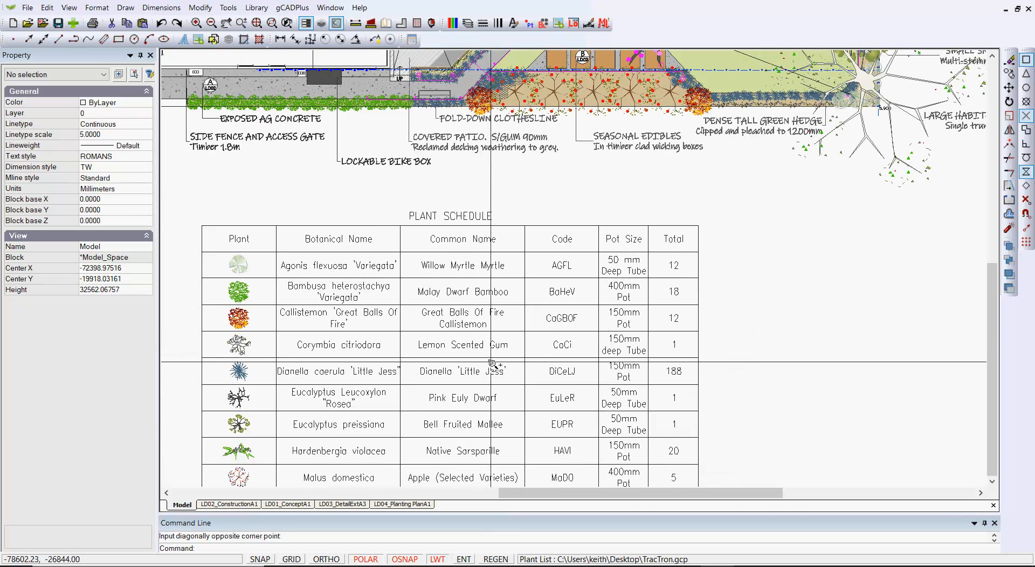
scroll(492, 365, "down", 1)
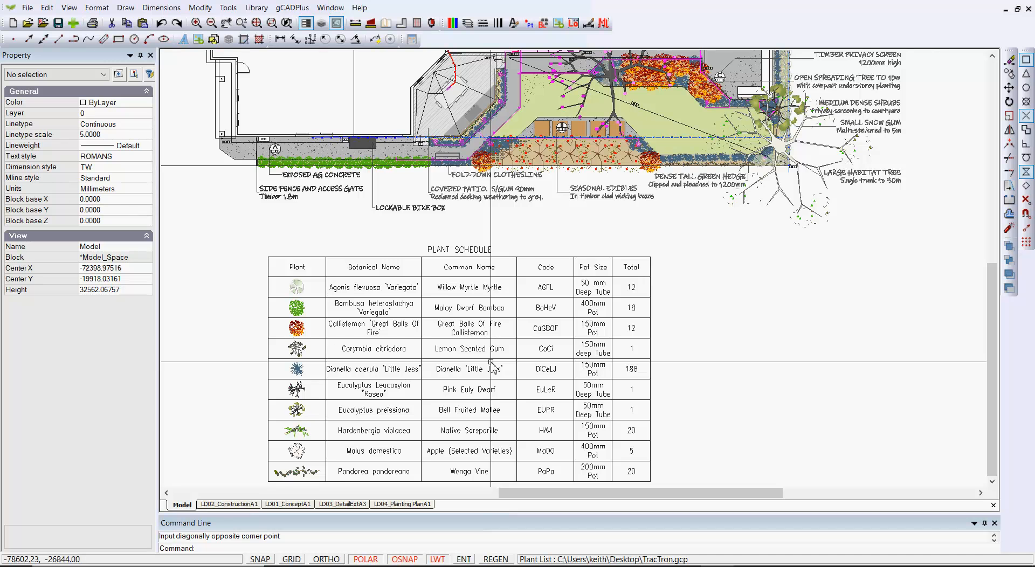
middle_click_drag(344, 365, 378, 360)
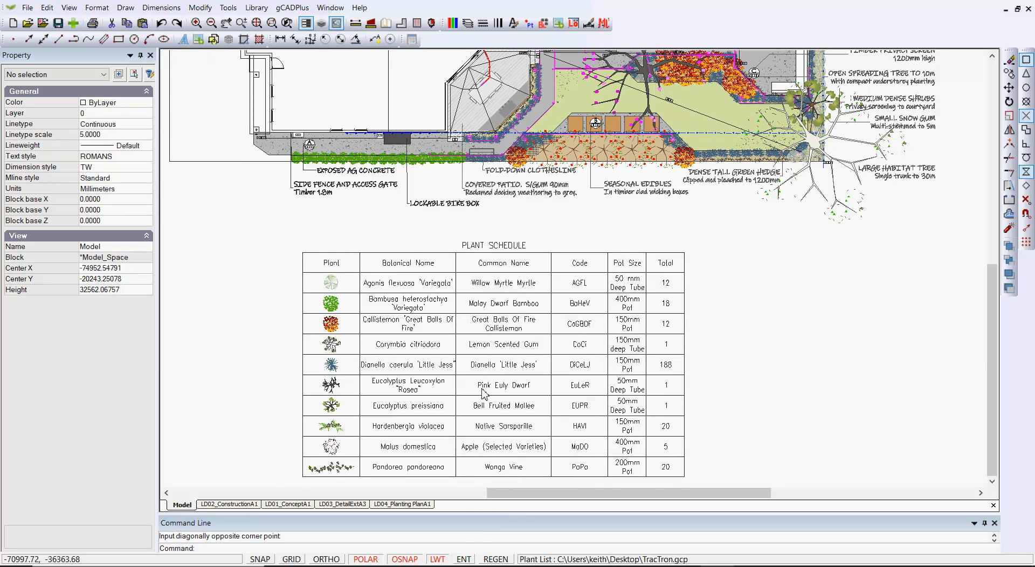
scroll(491, 394, "up", 1)
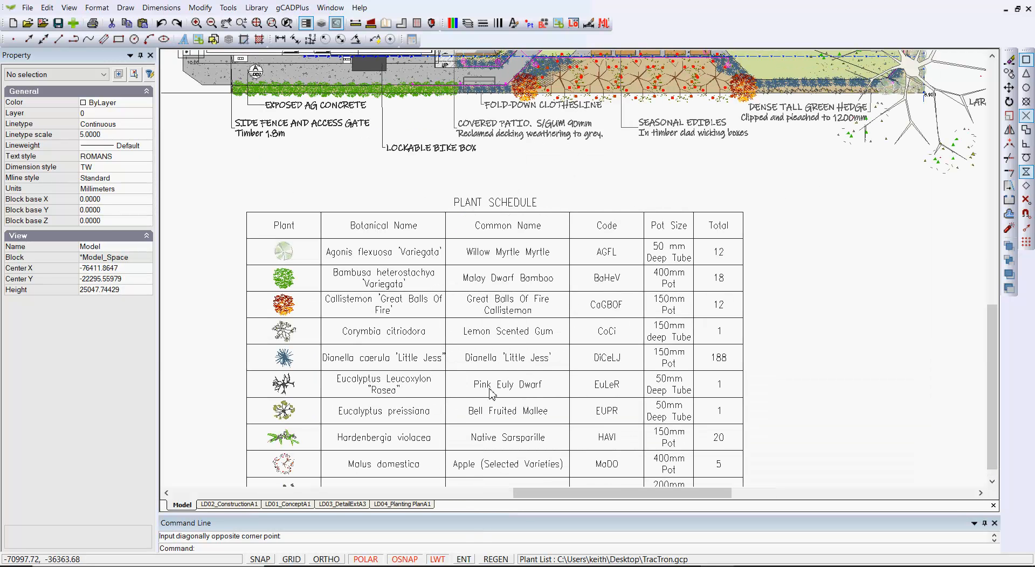